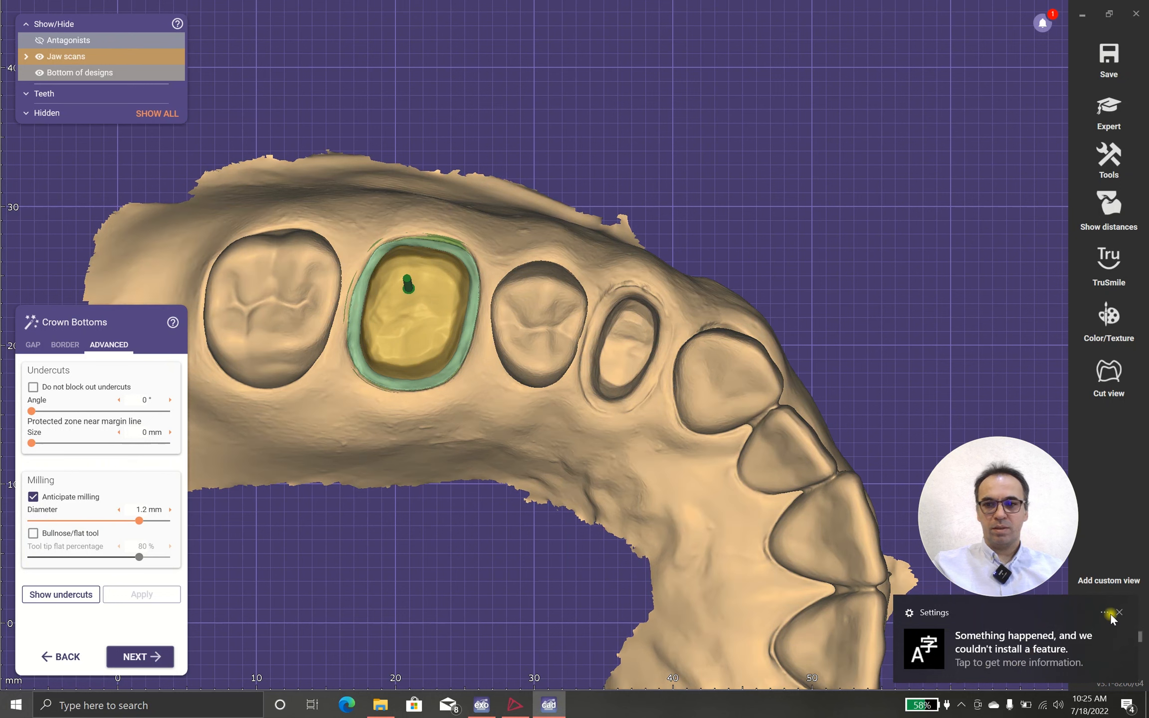
# Step: Dismiss the Settings notification and take a closer look at the crown bottom's margin on the prepared molar
pyautogui.click(1120, 615)
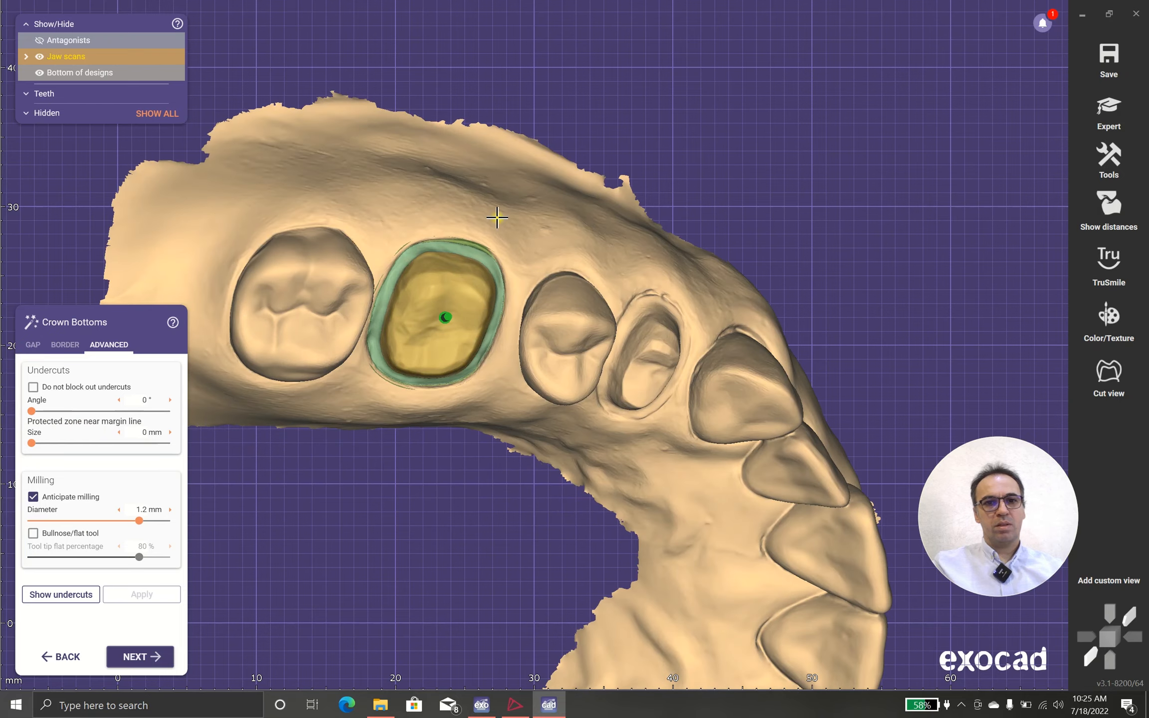
pyautogui.scroll(6, 468, 249)
pyautogui.moveTo(456, 281)
pyautogui.mouseDown(button='right')
pyautogui.moveTo(441, 313)
pyautogui.moveTo(440, 277)
pyautogui.mouseUp(button='right')
pyautogui.scroll(5, 438, 313)
pyautogui.scroll(-4, 439, 282)
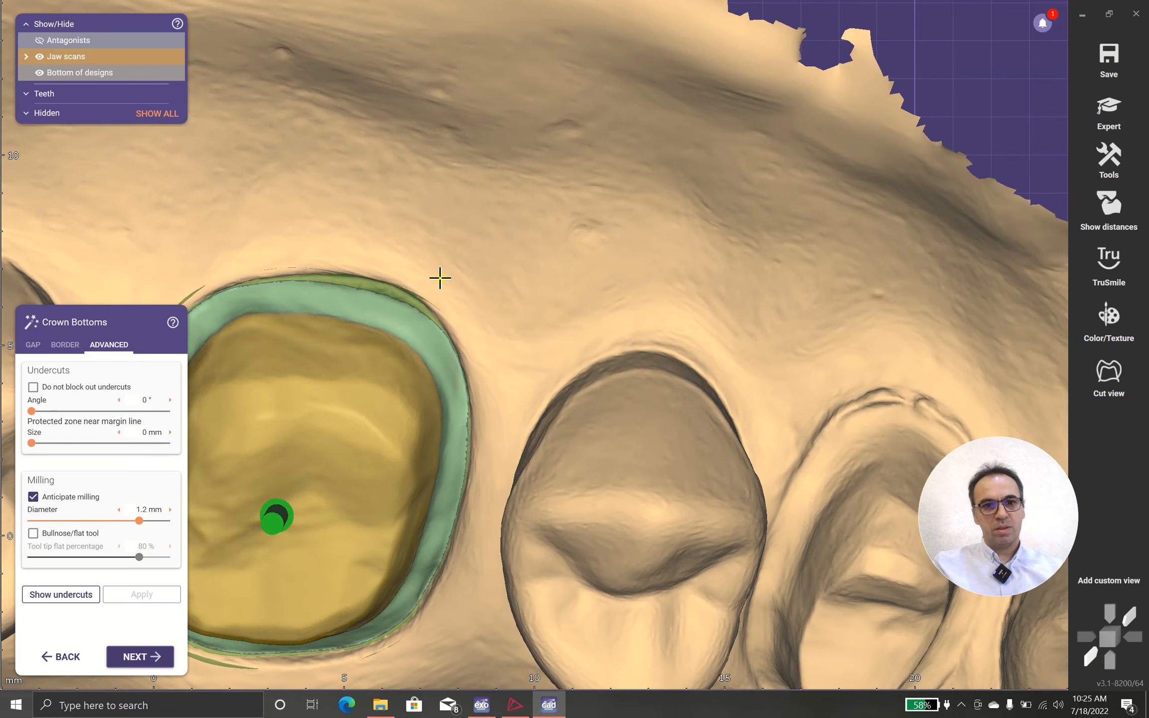
# Step: Add another cement gap zone to the crown bottom and set its user-defined gap to 0.14 mm
pyautogui.click(33, 345)
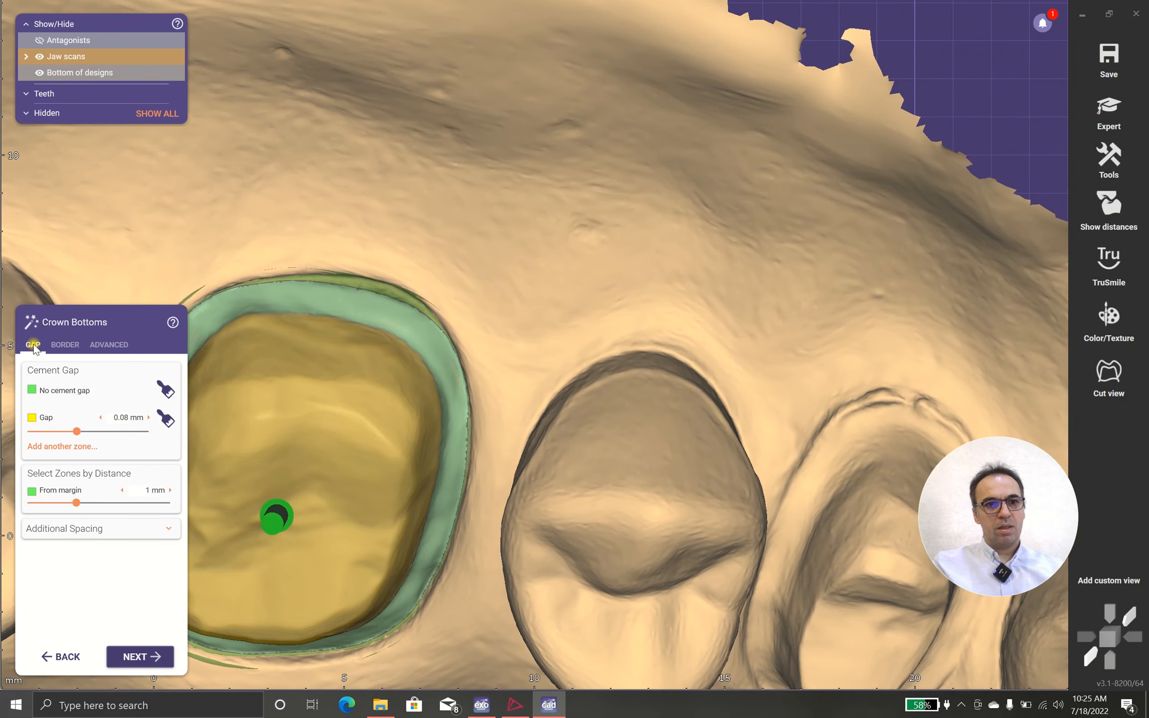
pyautogui.scroll(-3, 272, 408)
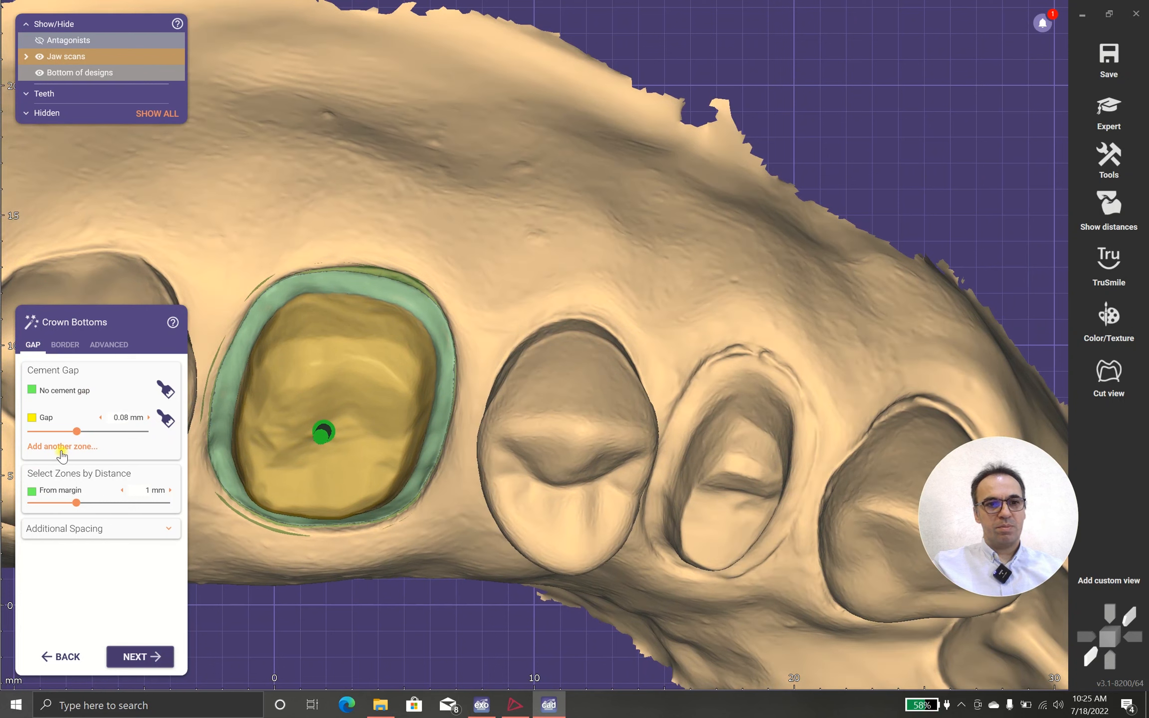
pyautogui.click(61, 449)
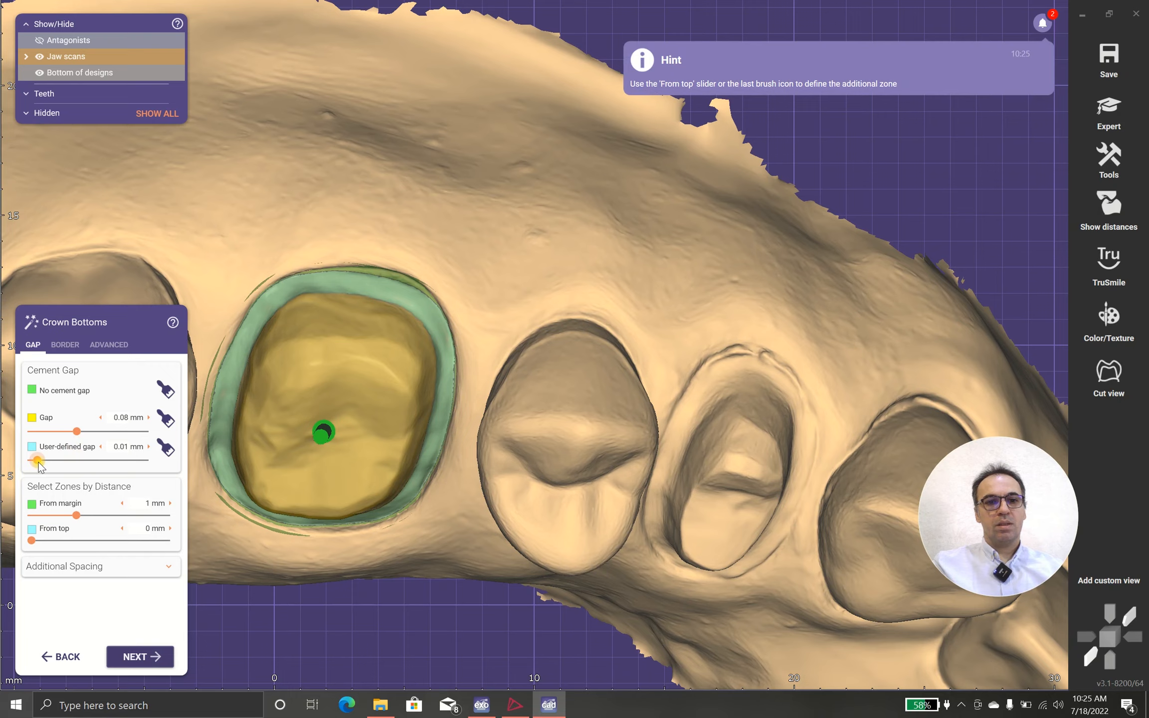
pyautogui.scroll(-3, 449, 485)
pyautogui.moveTo(447, 485); pyautogui.dragTo(345, 499, button='right')
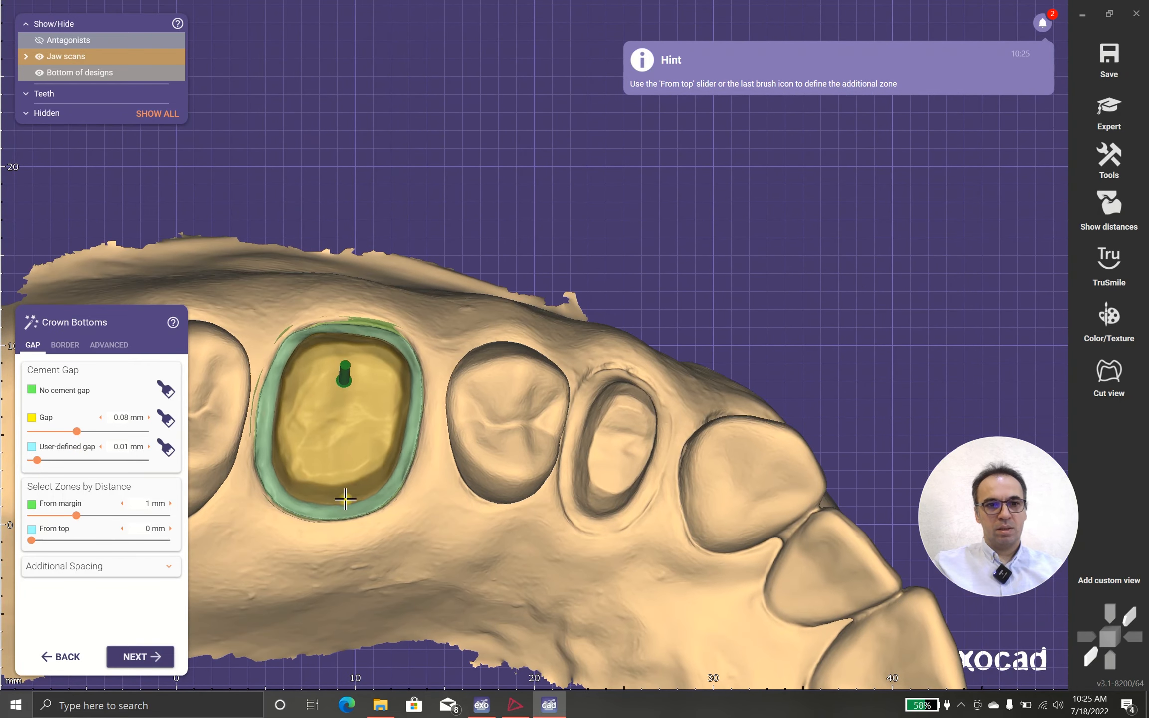
pyautogui.moveTo(38, 460); pyautogui.dragTo(75, 459)
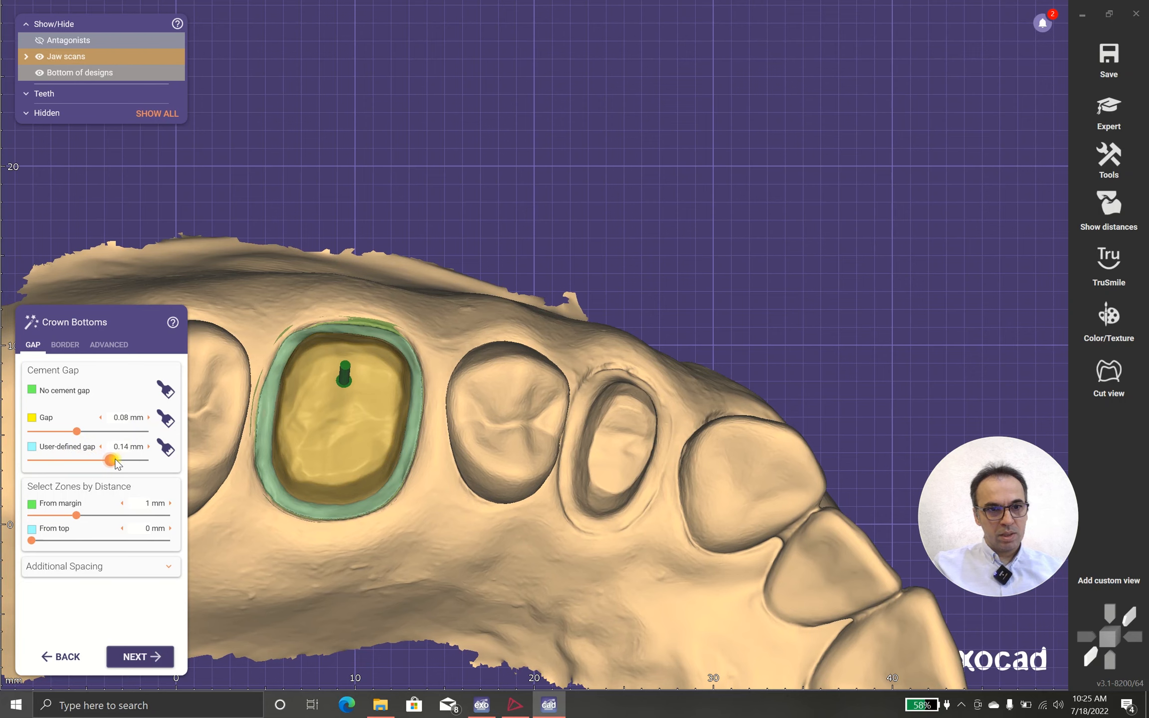
# Step: Paint the user-defined gap zone with the brush over the edges and occlusal surface of the molar preparation
pyautogui.scroll(-2, 289, 432)
pyautogui.scroll(3, 371, 357)
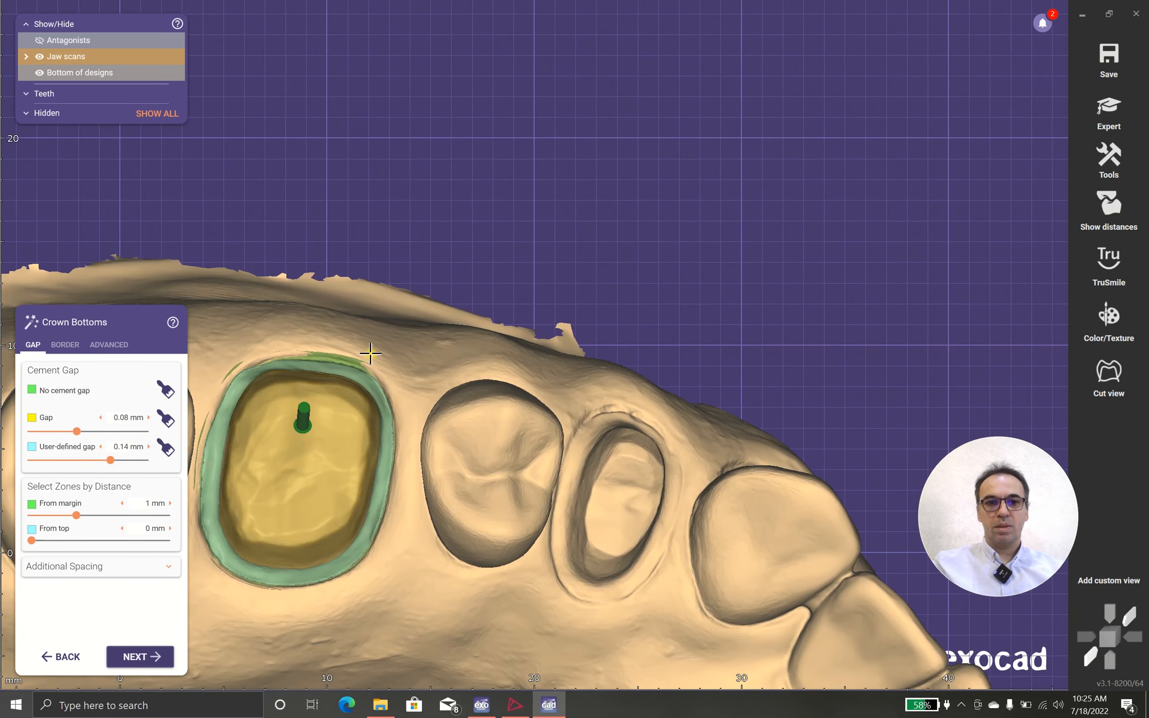
pyautogui.moveTo(525, 267); pyautogui.dragTo(659, 175, button='middle')
pyautogui.scroll(3, 419, 311)
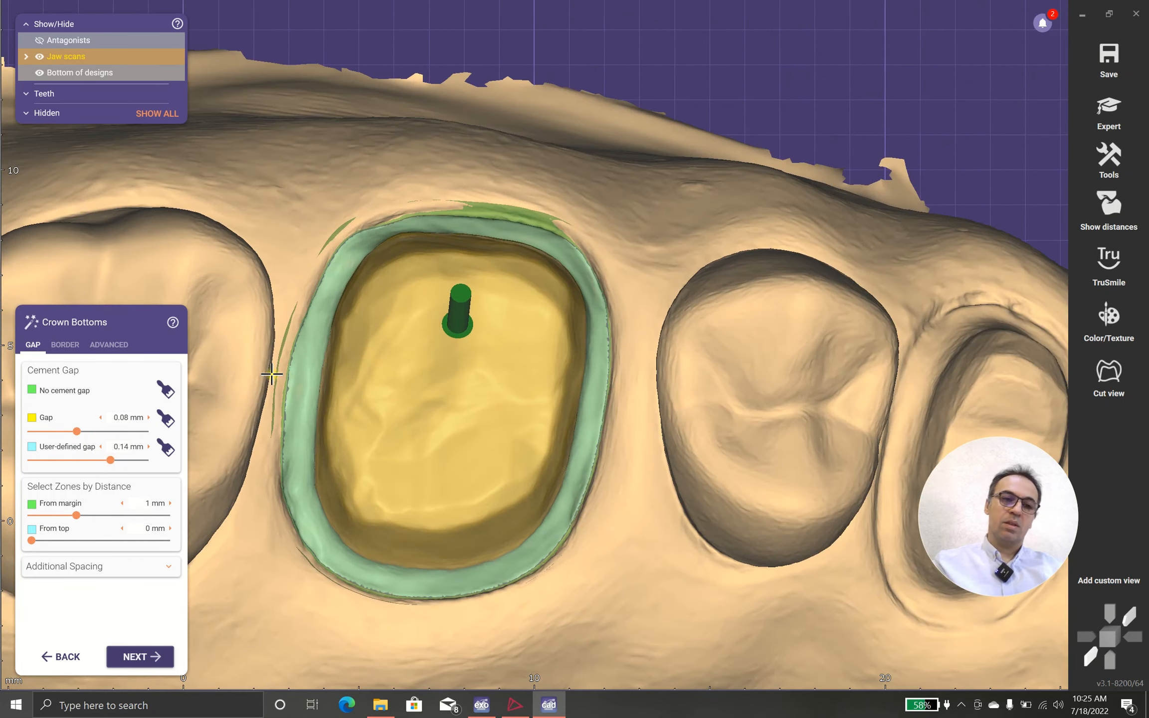
pyautogui.click(166, 448)
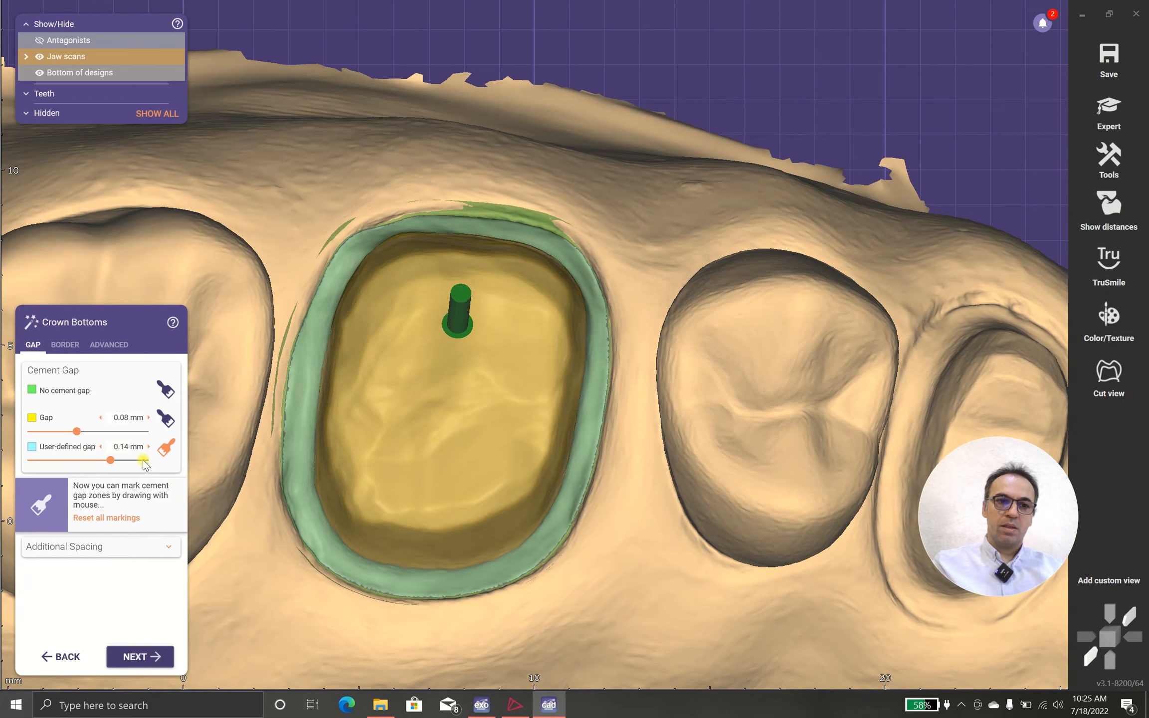
pyautogui.scroll(-2, 372, 400)
pyautogui.moveTo(372, 400); pyautogui.dragTo(391, 545, button='right')
pyautogui.scroll(3, 377, 459)
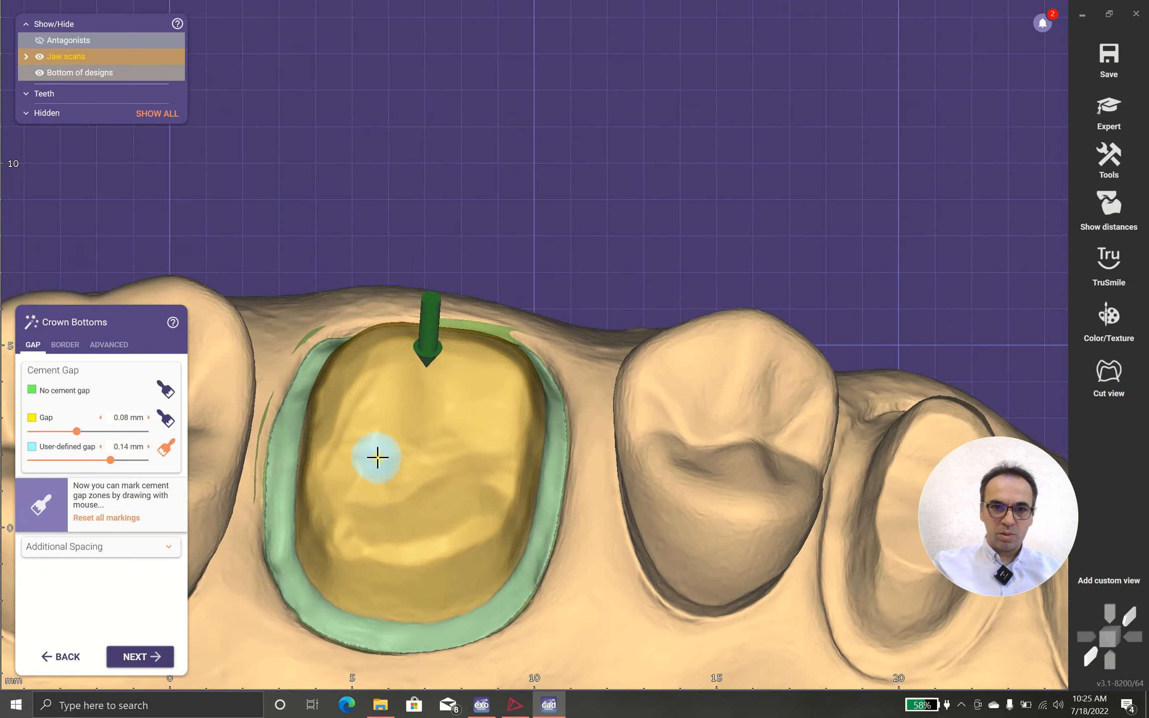
pyautogui.moveTo(469, 456)
pyautogui.mouseDown()
pyautogui.moveTo(359, 449)
pyautogui.moveTo(341, 495)
pyautogui.moveTo(504, 445)
pyautogui.moveTo(520, 477)
pyautogui.moveTo(501, 521)
pyautogui.moveTo(451, 552)
pyautogui.moveTo(347, 557)
pyautogui.moveTo(359, 446)
pyautogui.moveTo(324, 437)
pyautogui.moveTo(341, 360)
pyautogui.mouseUp()
pyautogui.moveTo(383, 383); pyautogui.dragTo(356, 340, button='right')
pyautogui.moveTo(356, 340)
pyautogui.mouseDown()
pyautogui.moveTo(413, 268)
pyautogui.moveTo(536, 259)
pyautogui.moveTo(593, 306)
pyautogui.moveTo(570, 410)
pyautogui.mouseUp()
pyautogui.scroll(-2, 446, 471)
pyautogui.moveTo(452, 472); pyautogui.dragTo(502, 432, button='right')
pyautogui.moveTo(502, 431)
pyautogui.mouseDown()
pyautogui.moveTo(498, 390)
pyautogui.moveTo(500, 415)
pyautogui.moveTo(543, 455)
pyautogui.mouseUp()
pyautogui.scroll(-3, 543, 454)
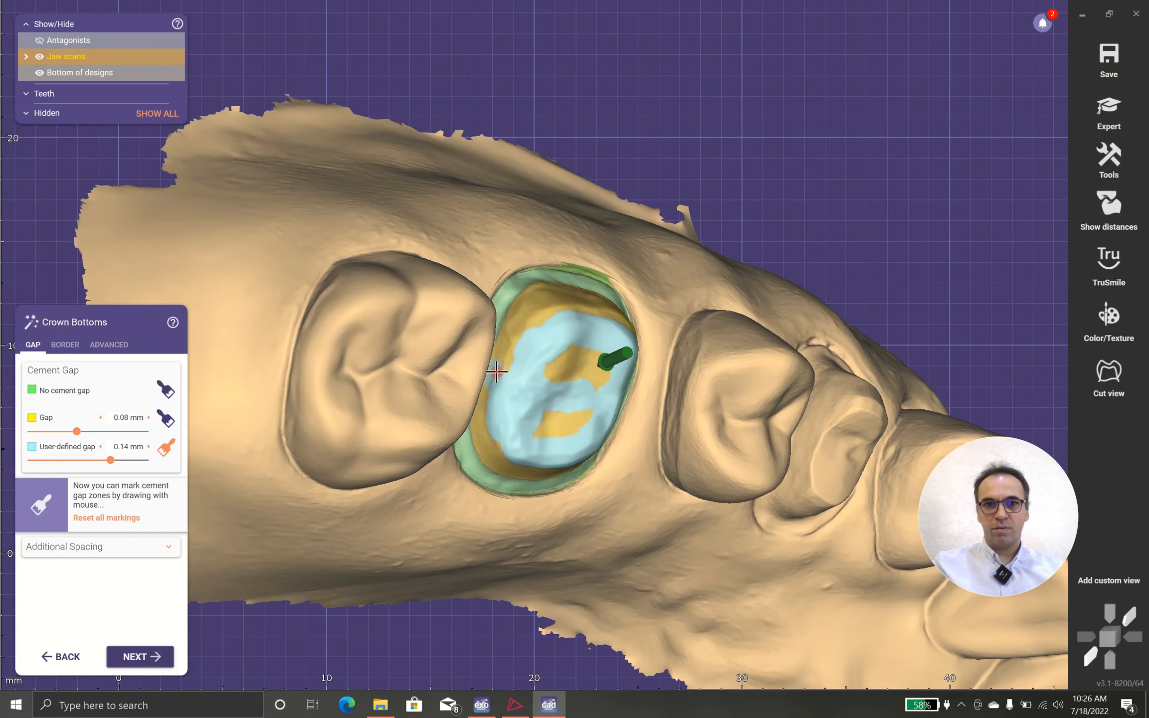
# Step: Extend the user-defined gap marking along the buccal edge and over the unpainted occlusal areas of the preparation
pyautogui.moveTo(495, 372); pyautogui.dragTo(534, 410, button='right')
pyautogui.scroll(3, 534, 410)
pyautogui.moveTo(617, 376); pyautogui.dragTo(628, 379)
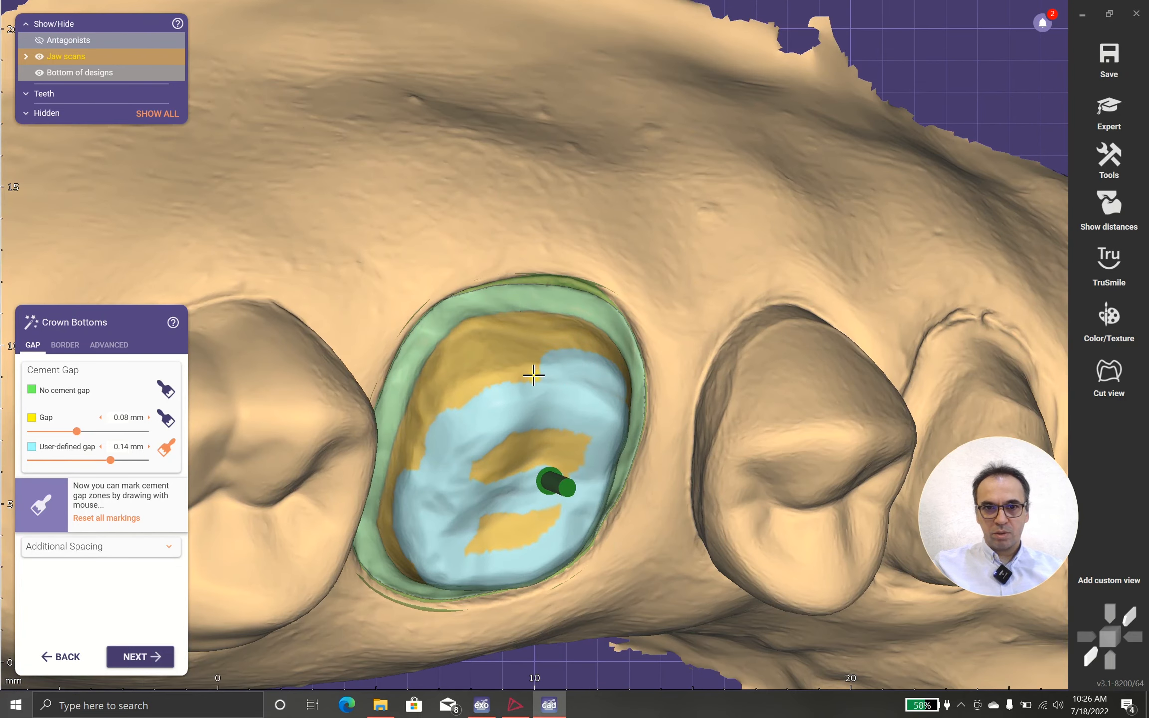
pyautogui.moveTo(534, 375); pyautogui.dragTo(469, 397)
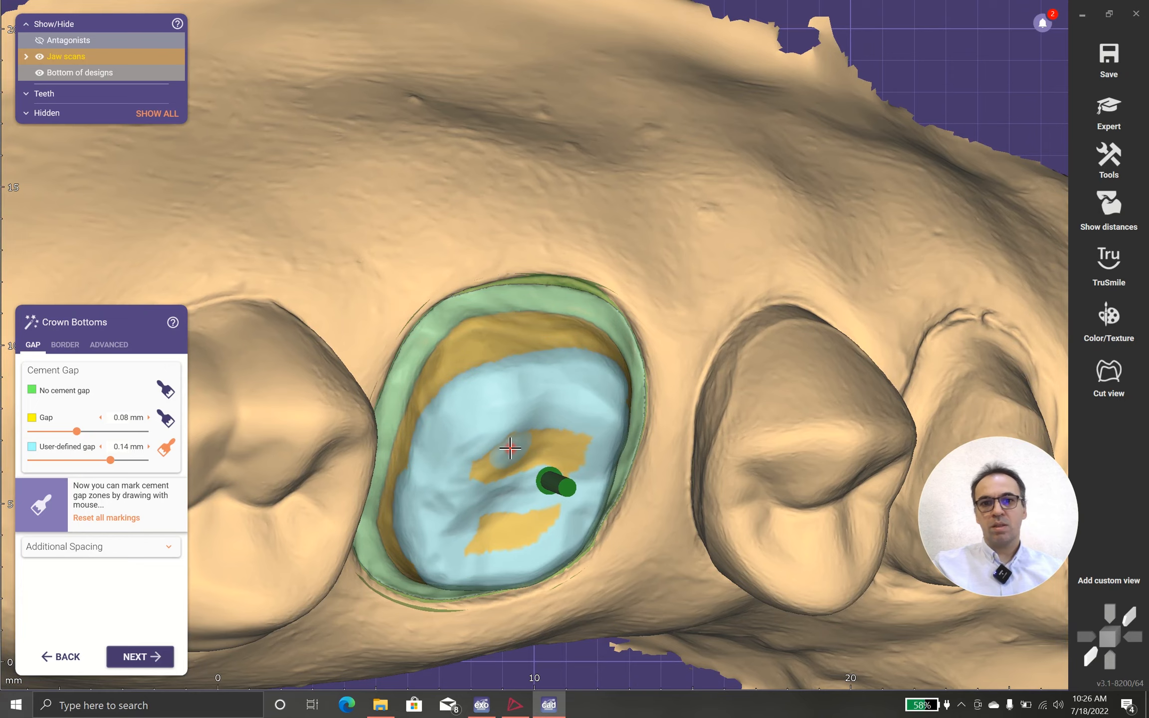
pyautogui.moveTo(508, 447); pyautogui.dragTo(511, 450, button='right')
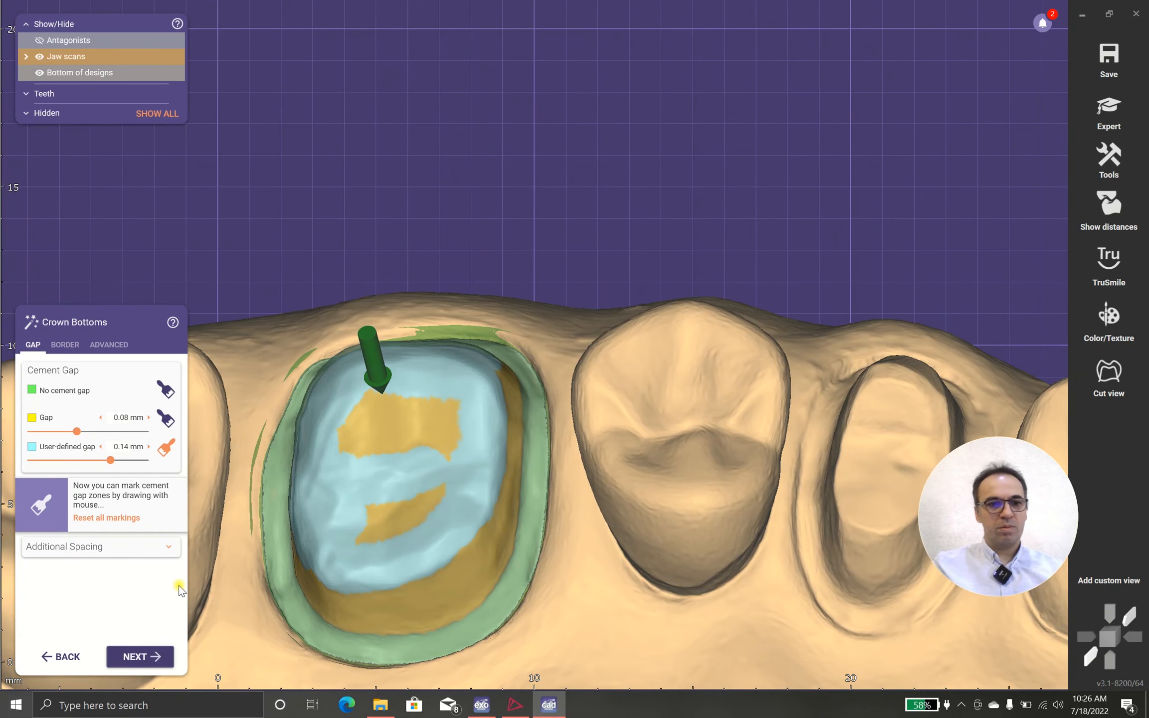
# Step: Cut a cross-section through the prepared molar and examine the spacing between the preparation and the crown bottom
pyautogui.click(1108, 374)
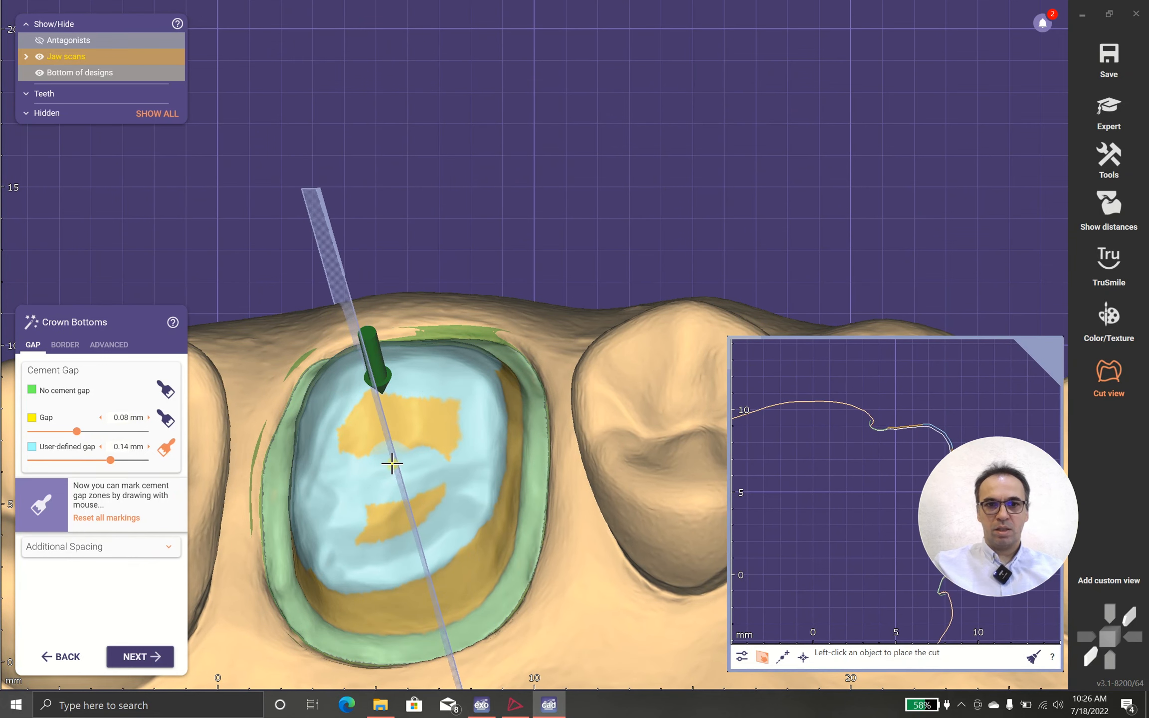
pyautogui.click(392, 463)
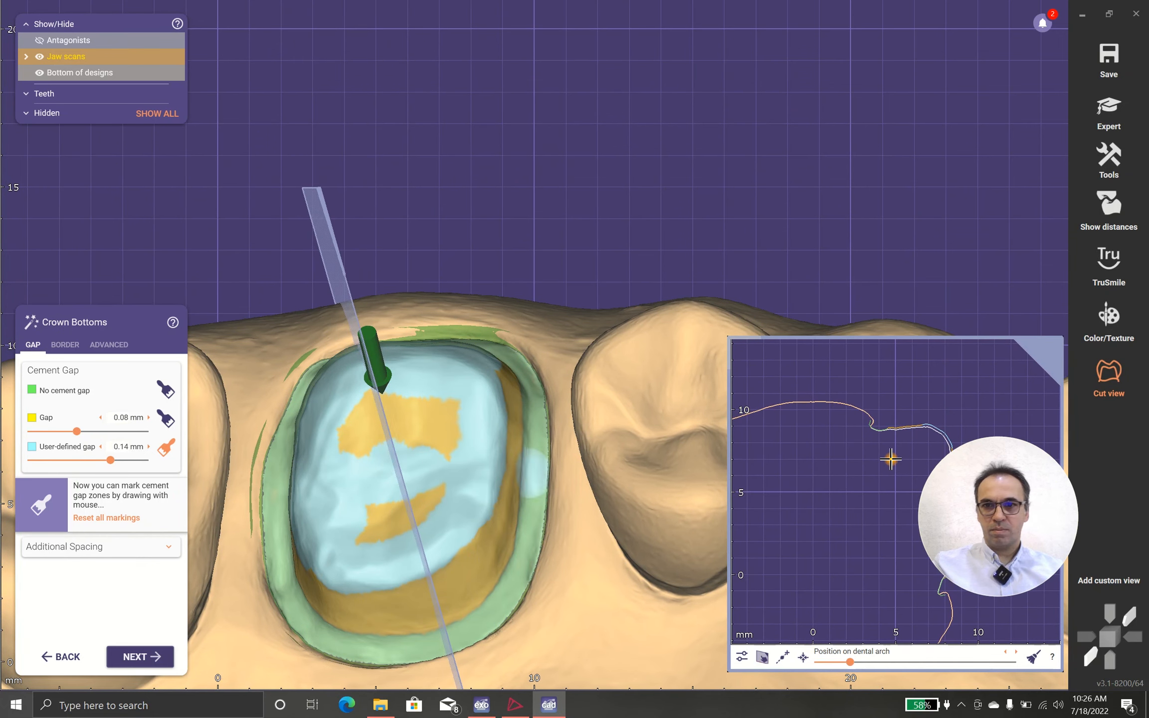
pyautogui.moveTo(1009, 504); pyautogui.dragTo(1030, 224)
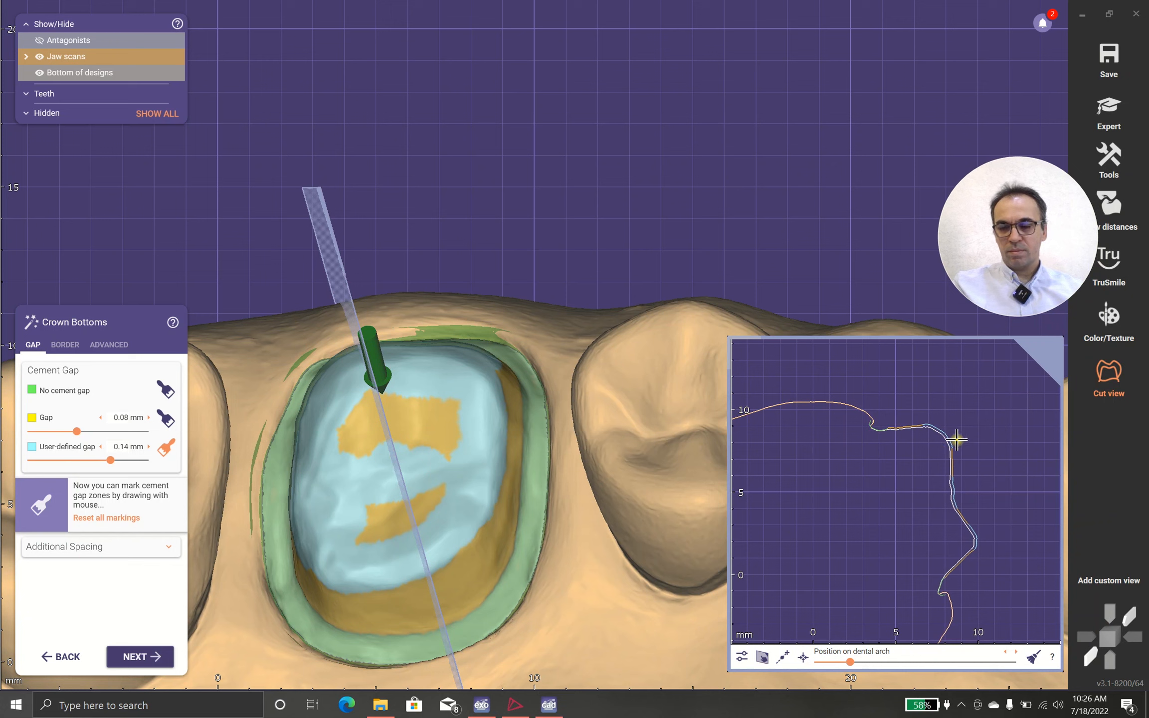
pyautogui.scroll(4, 943, 445)
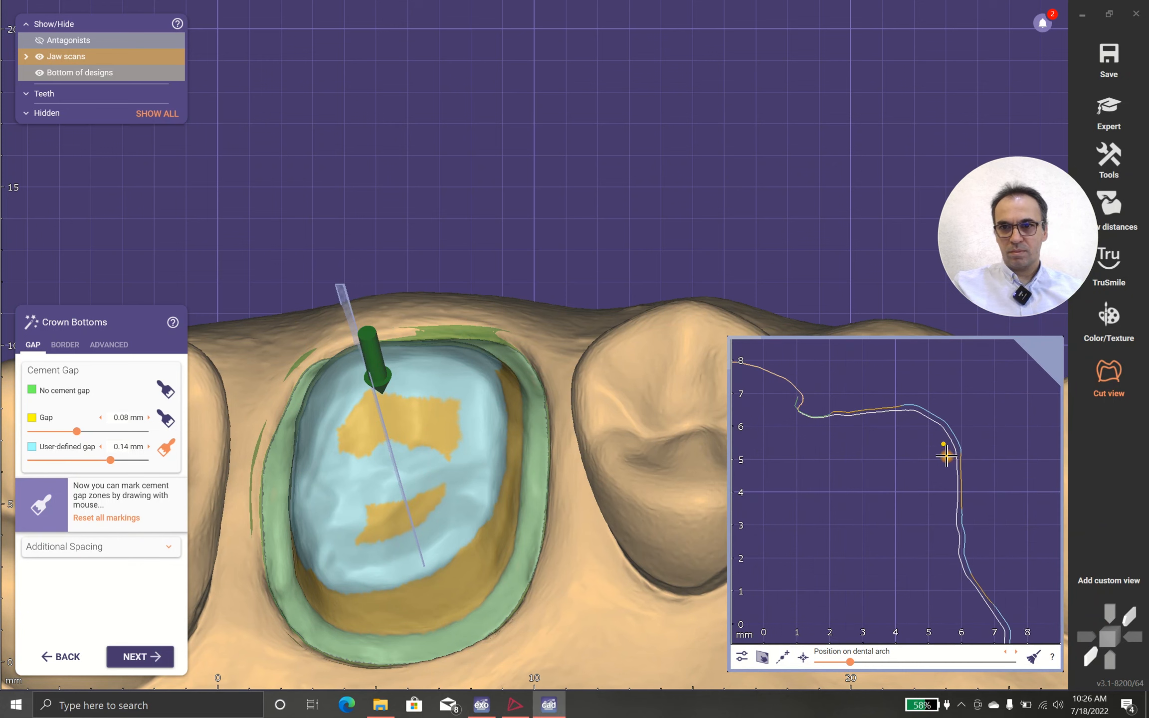
pyautogui.scroll(3, 946, 456)
pyautogui.scroll(-2, 946, 456)
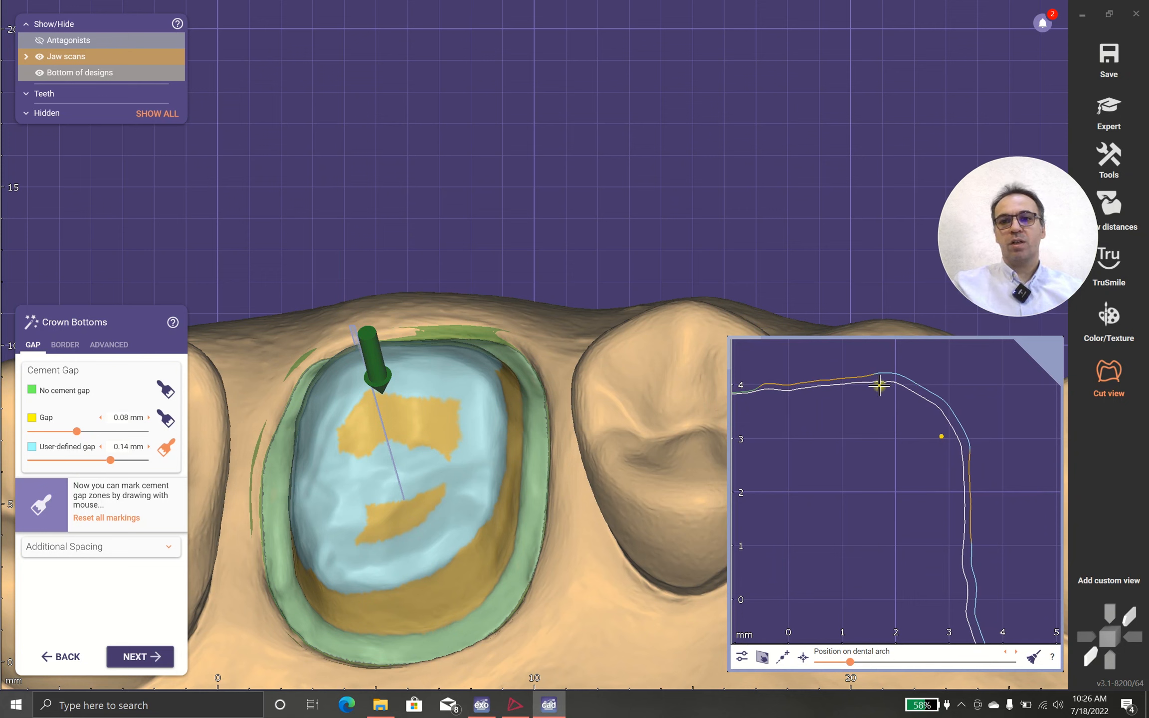
pyautogui.scroll(-2, 878, 410)
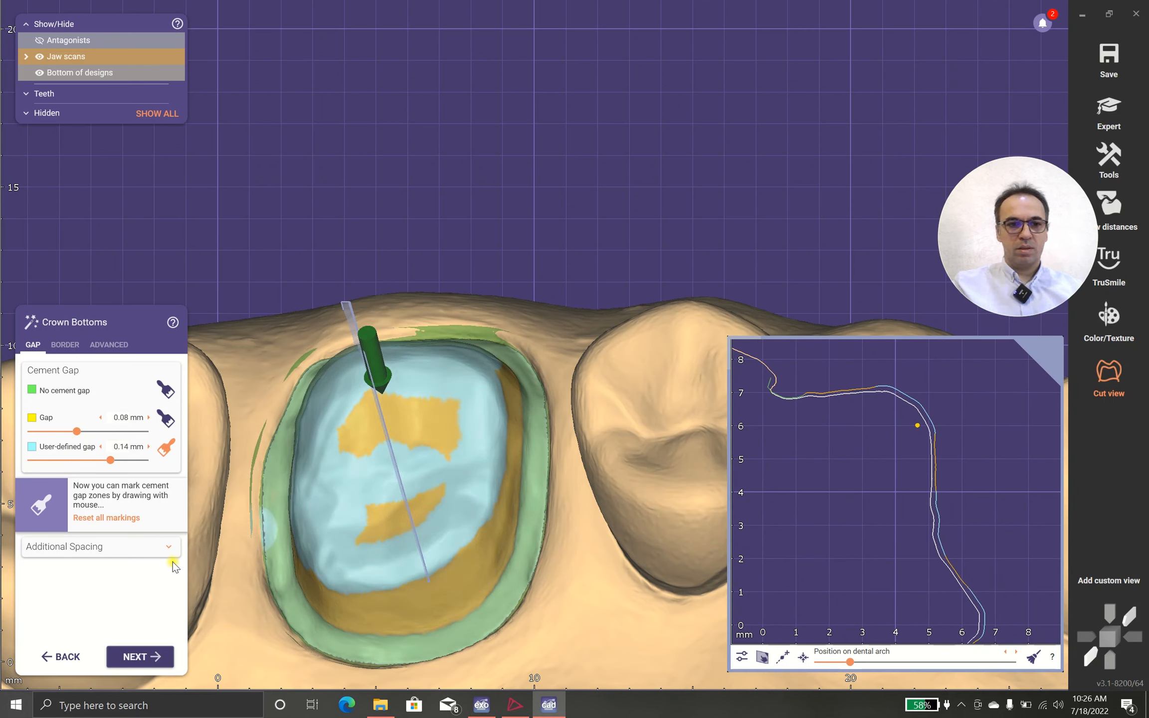
# Step: Review the axial and radial additional spacing, and accept the crown bottom with the cross-section closed
pyautogui.click(166, 546)
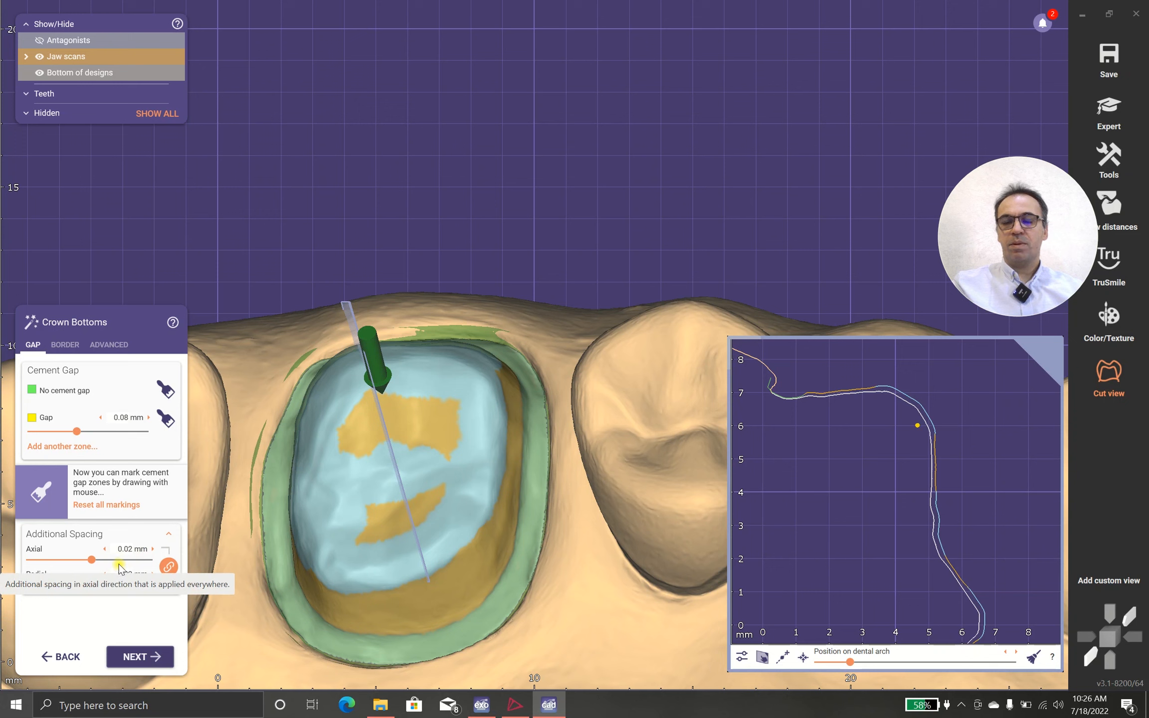
pyautogui.click(1114, 368)
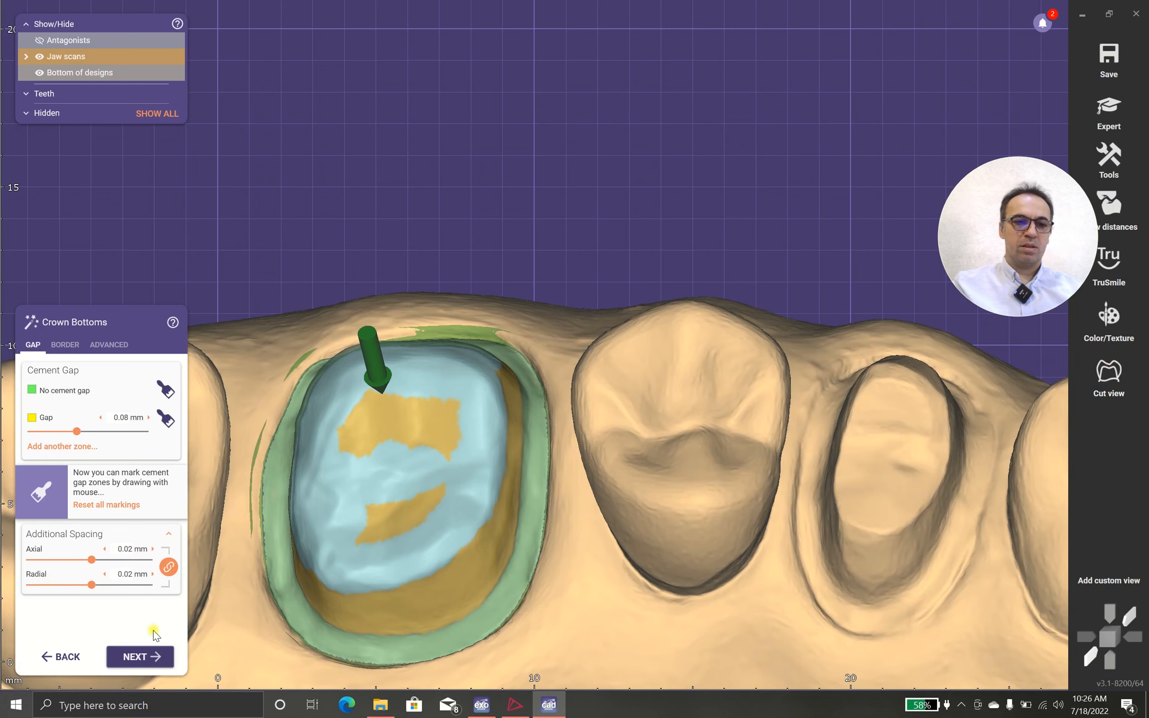
pyautogui.click(140, 657)
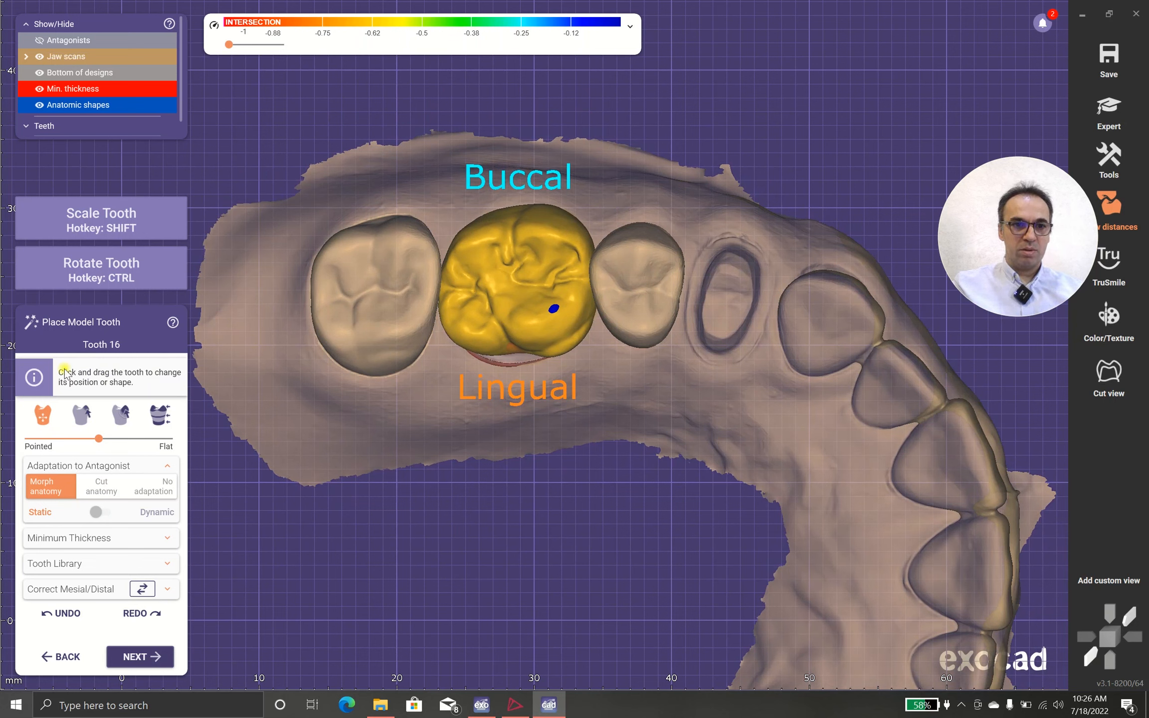
# Step: Swap the mesial/distal orientation of the tooth 16 model and swap it back
pyautogui.click(137, 594)
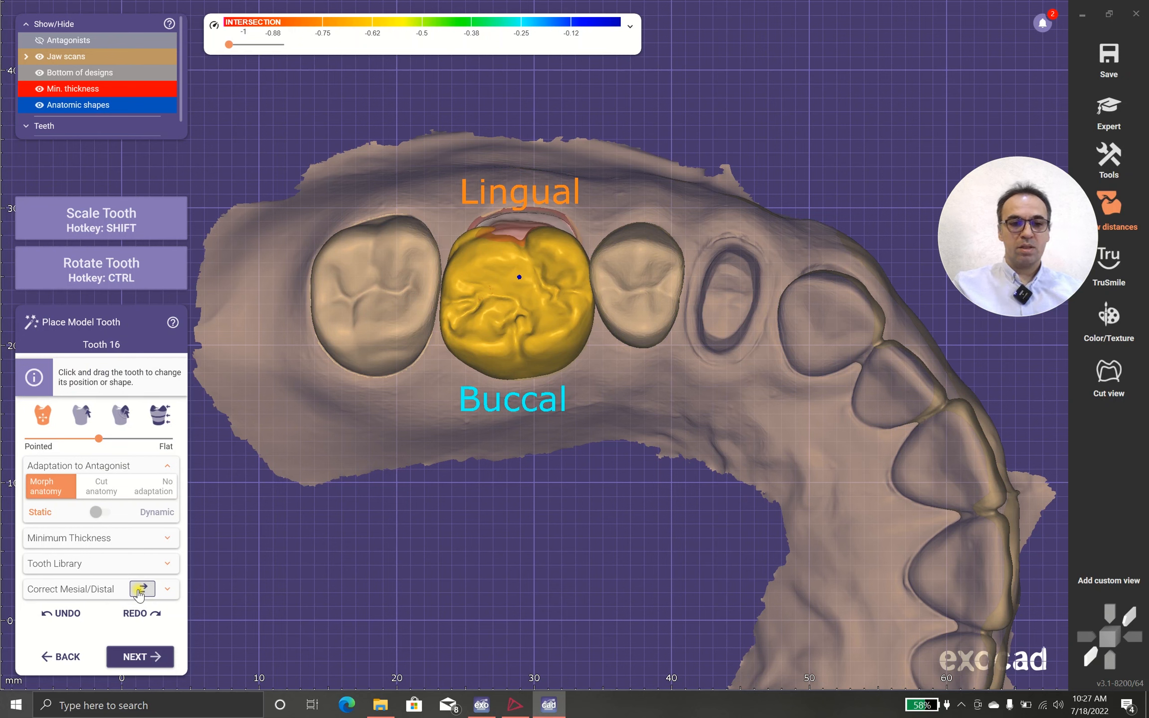
pyautogui.click(139, 594)
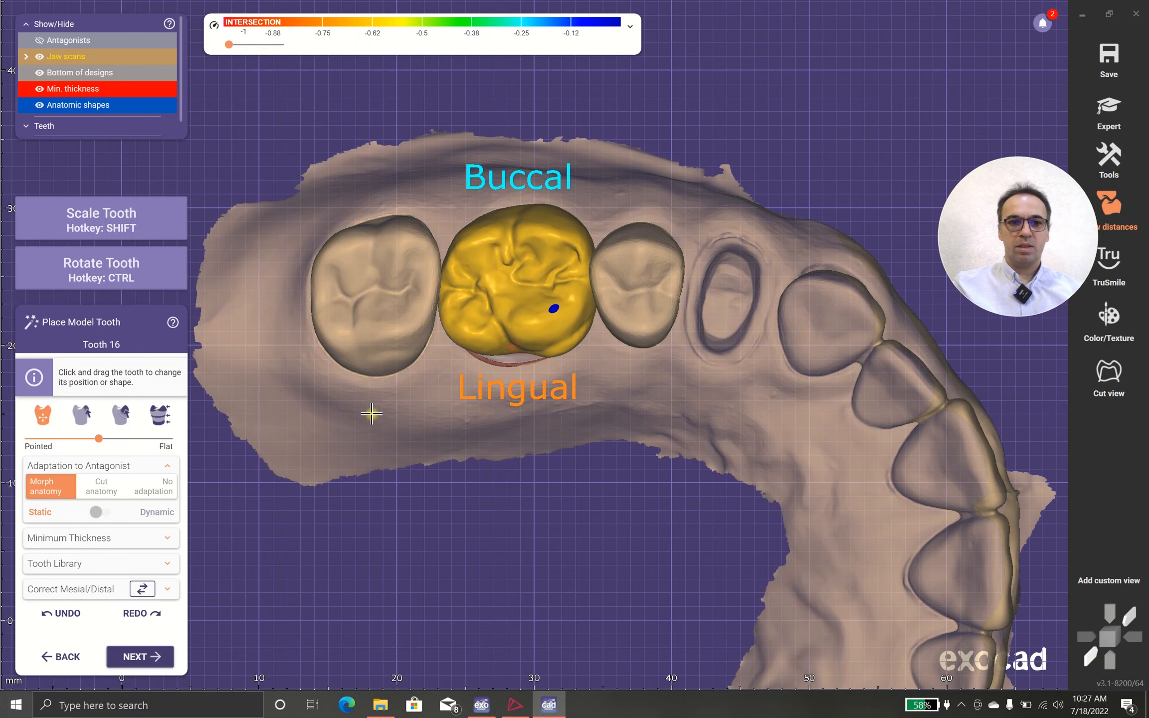
# Step: Shift the whole tooth 16 model slightly toward the lingual side and fine-tune its size and rotation over the preparation
pyautogui.click(55, 423)
pyautogui.moveTo(521, 339); pyautogui.dragTo(523, 339)
pyautogui.press('shift')
pyautogui.press('shift')
pyautogui.press('shift')
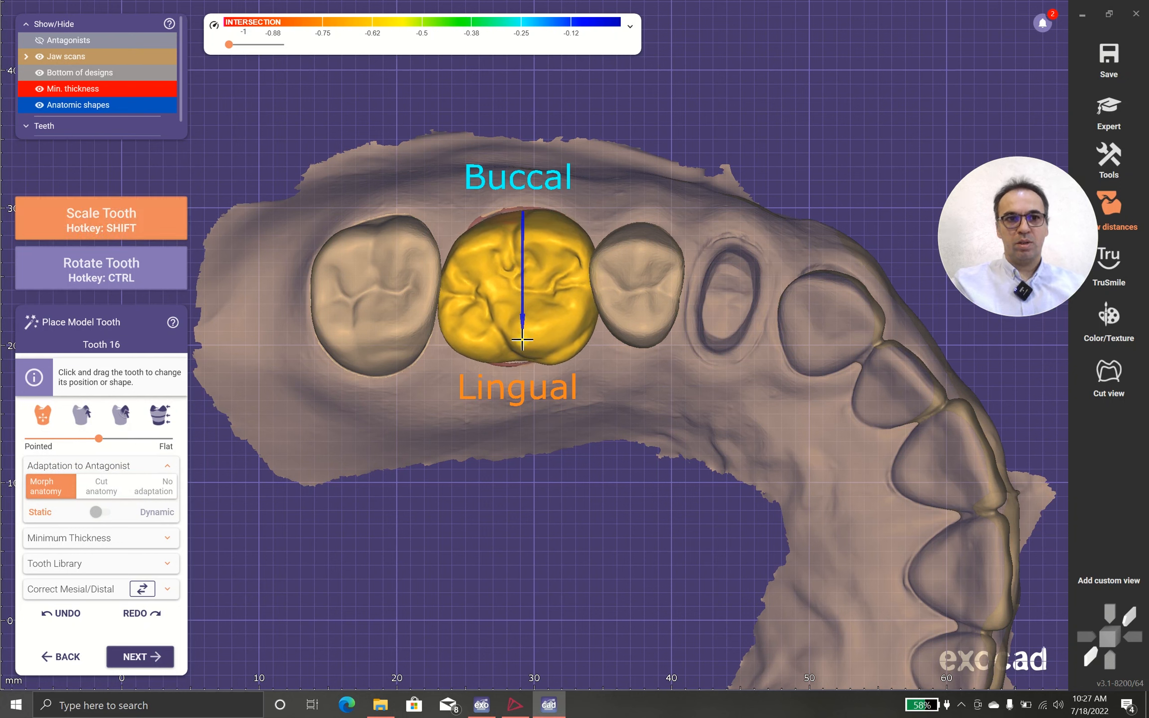
pyautogui.press('ctrl')
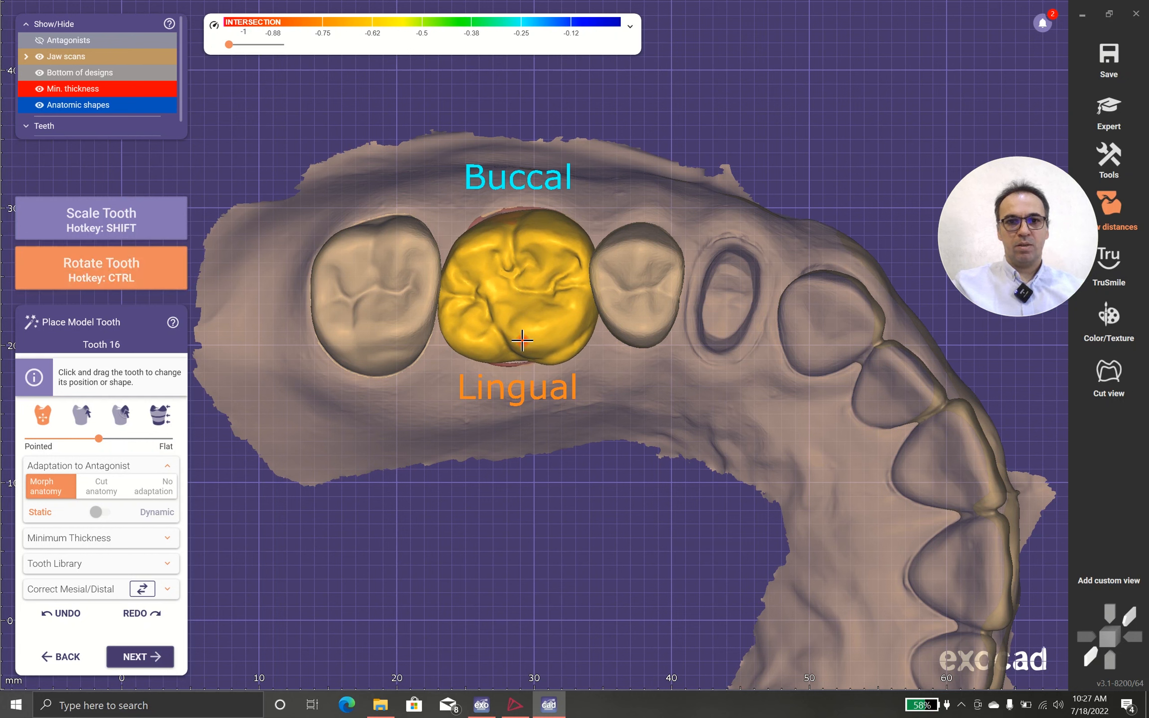
pyautogui.moveTo(534, 339)
pyautogui.keyDown('ctrl'); pyautogui.mouseDown()
pyautogui.moveTo(509, 341)
pyautogui.moveTo(525, 345)
pyautogui.mouseUp(); pyautogui.keyUp('ctrl')
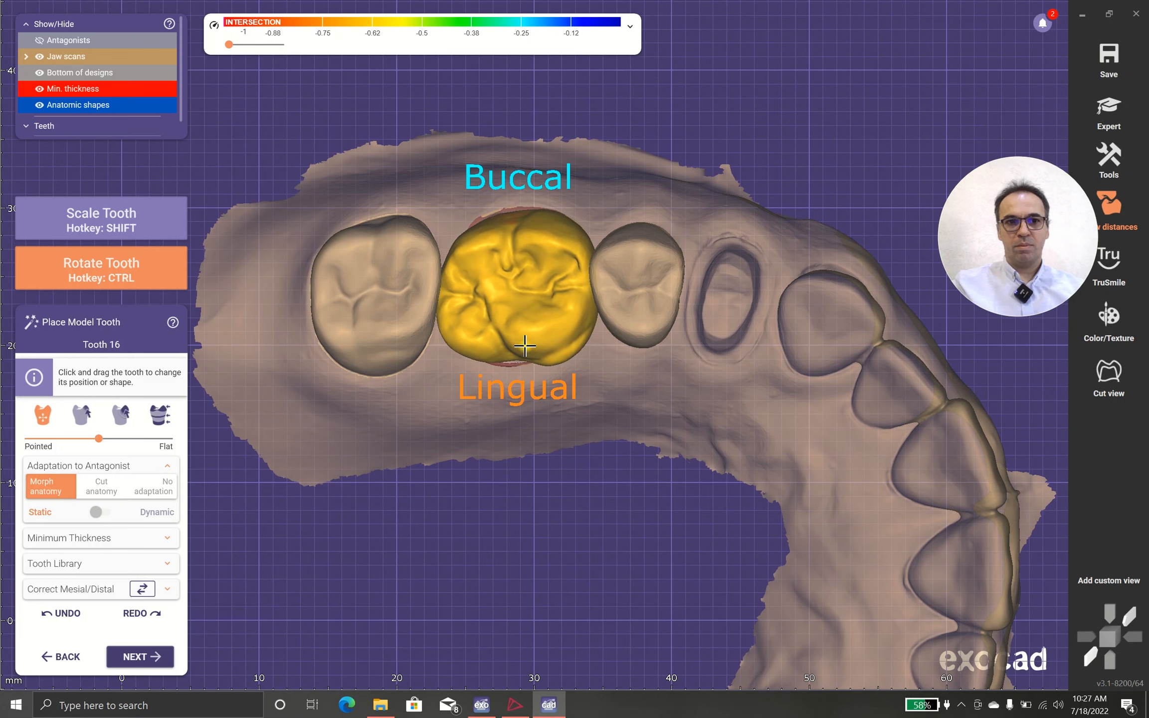
# Step: Locally reshape the cusps of the tooth 16 model while viewing it from the side
pyautogui.click(82, 415)
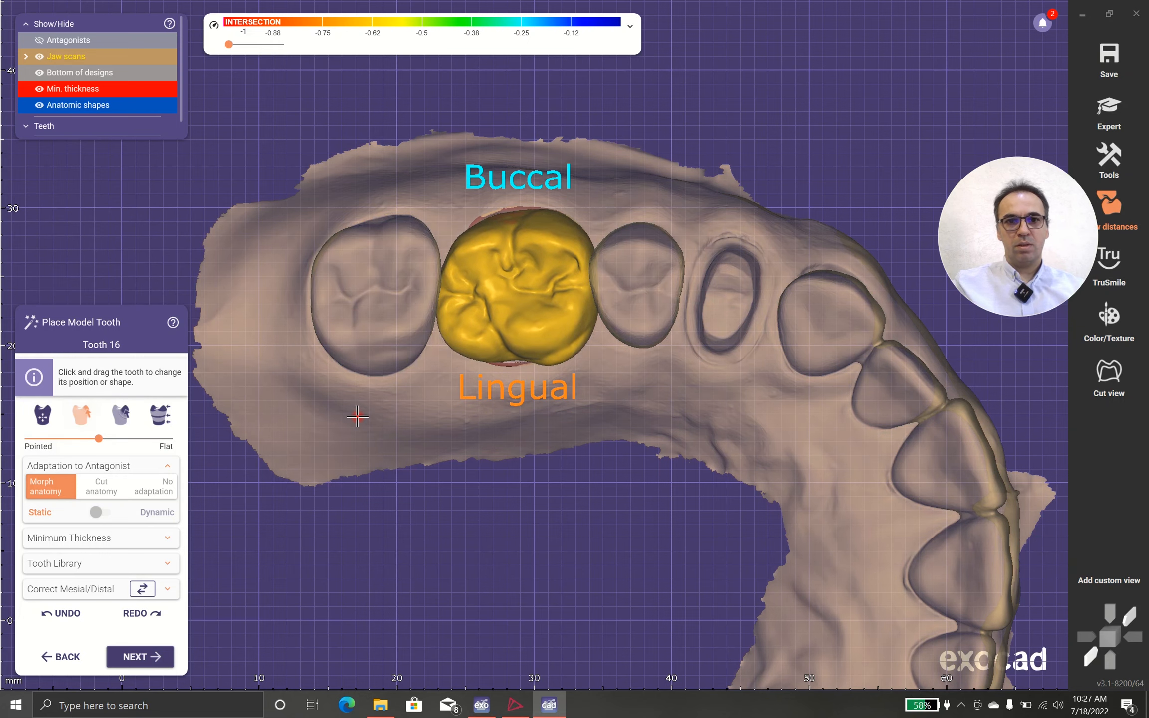
pyautogui.scroll(4, 559, 428)
pyautogui.scroll(-1, 559, 430)
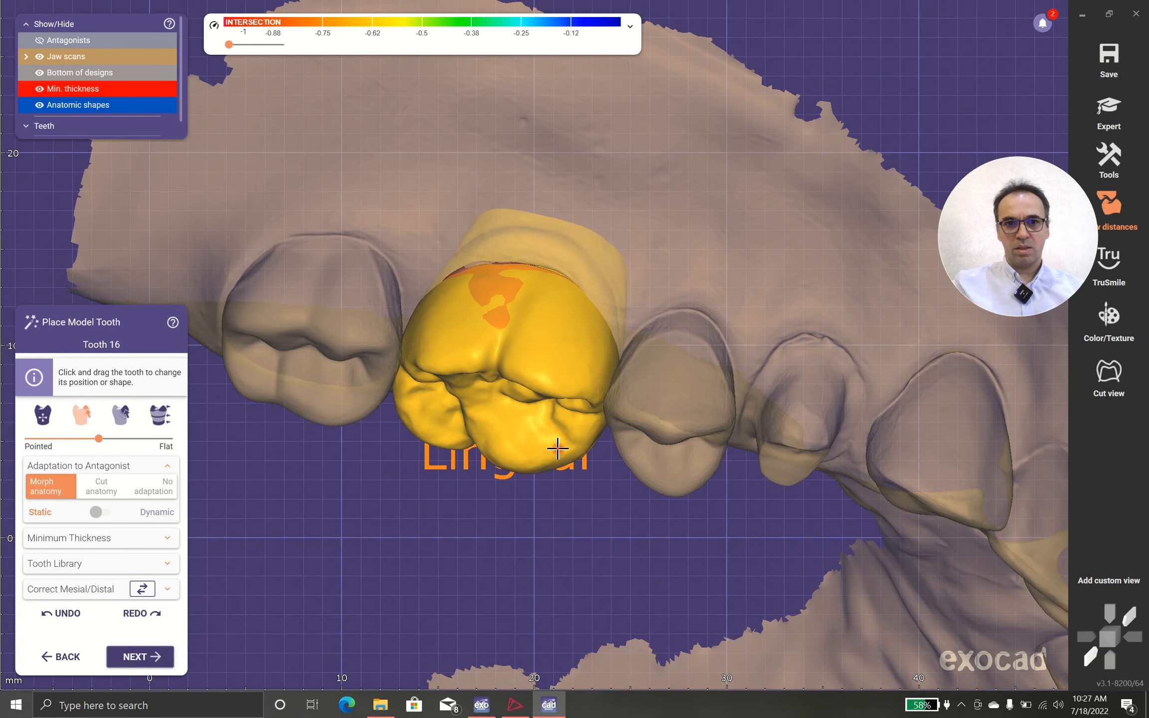
pyautogui.moveTo(559, 440); pyautogui.dragTo(574, 450, button='right')
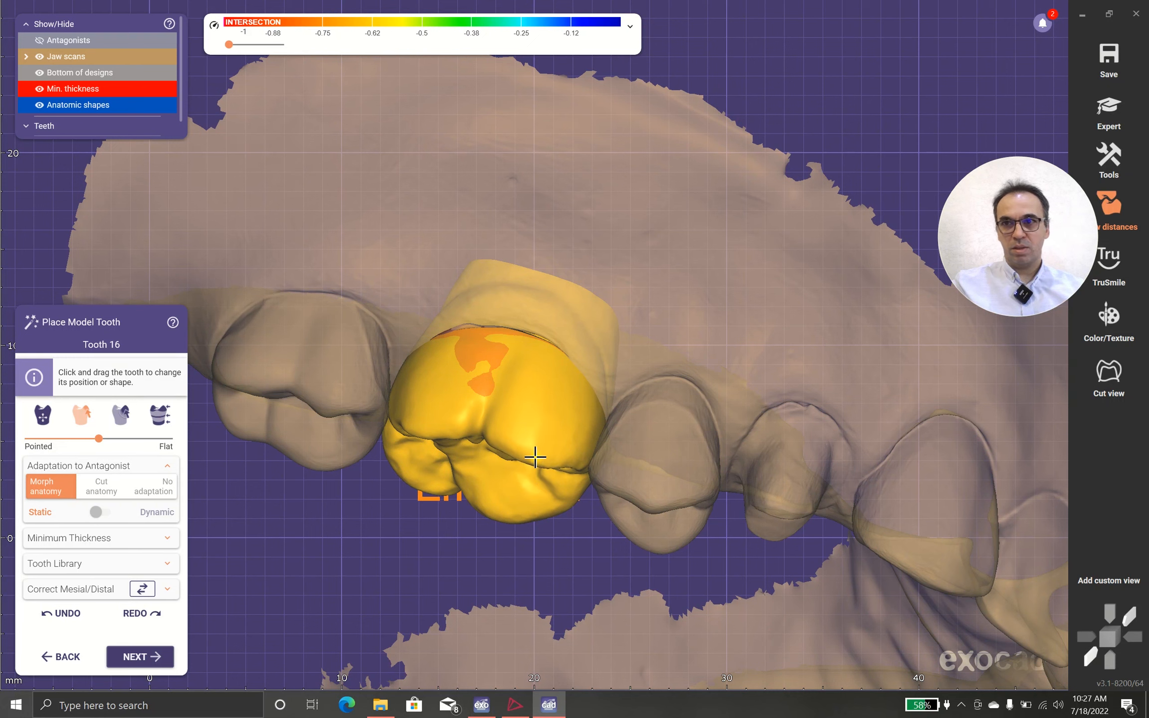
pyautogui.moveTo(528, 465); pyautogui.dragTo(532, 460, button='right')
# Step: Stretch the whole tooth 16 model toward the lingual side to cover the exposed edge of the preparation
pyautogui.click(42, 414)
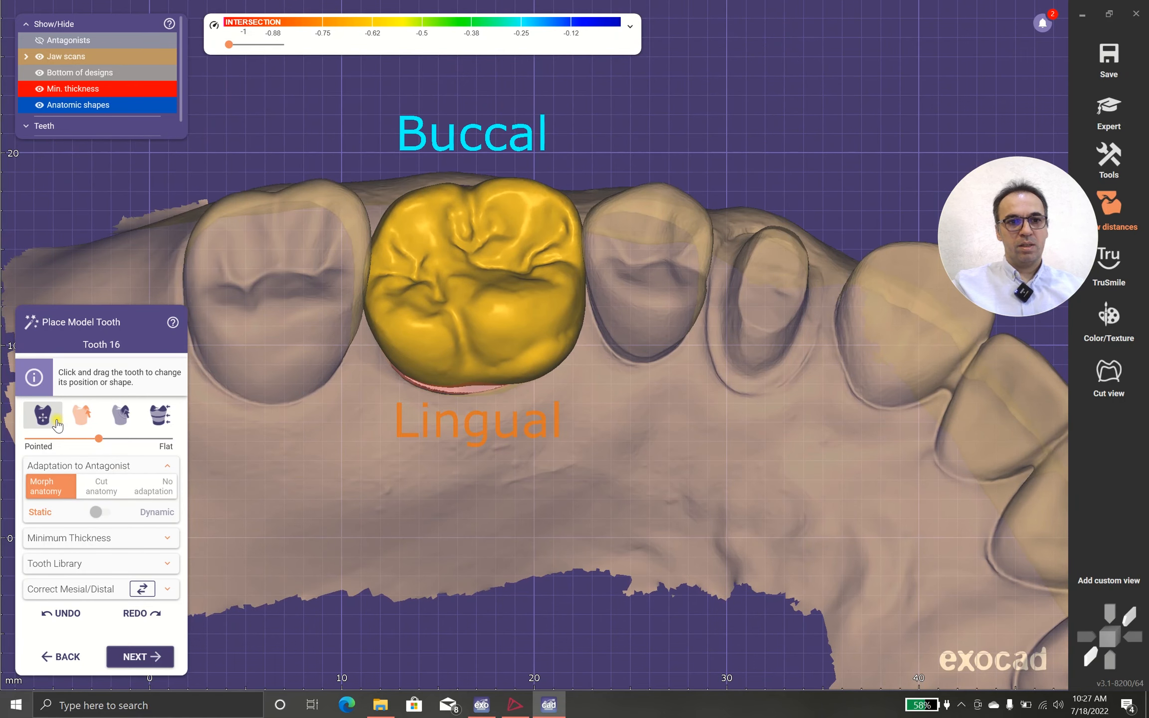
pyautogui.hotkey('ctrl', 'shift')
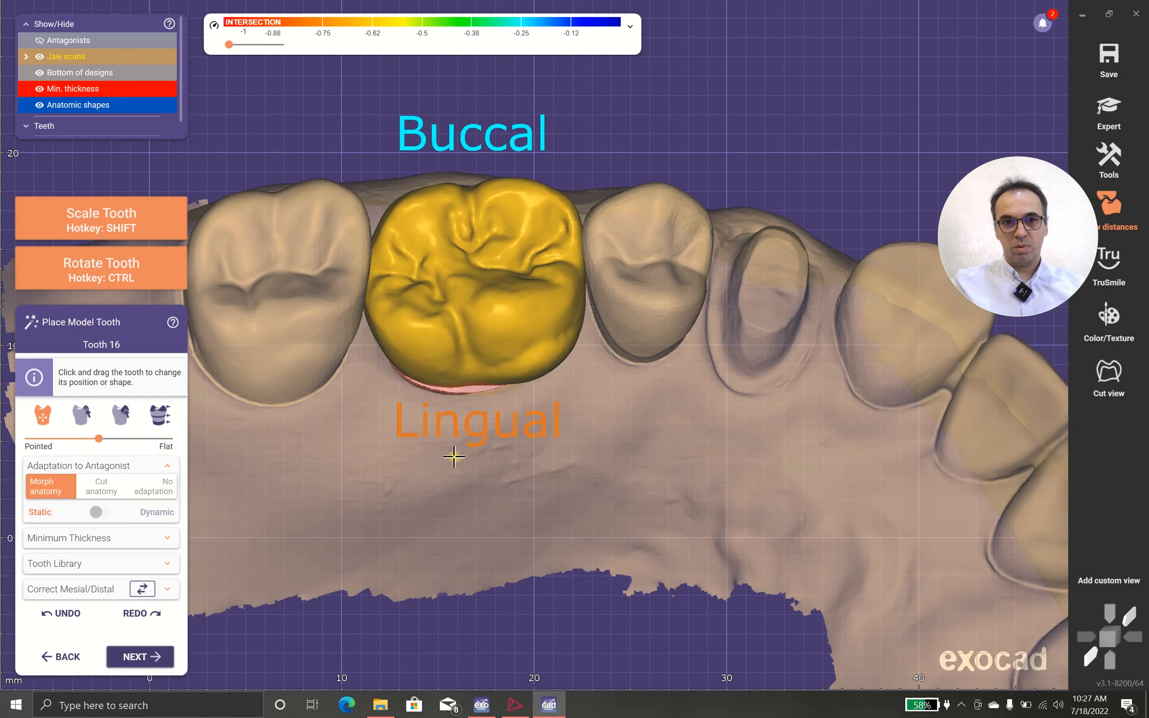
pyautogui.keyDown('ctrl'); pyautogui.keyDown('shift'); pyautogui.moveTo(476, 381); pyautogui.dragTo(476, 392); pyautogui.keyUp('shift'); pyautogui.keyUp('ctrl')
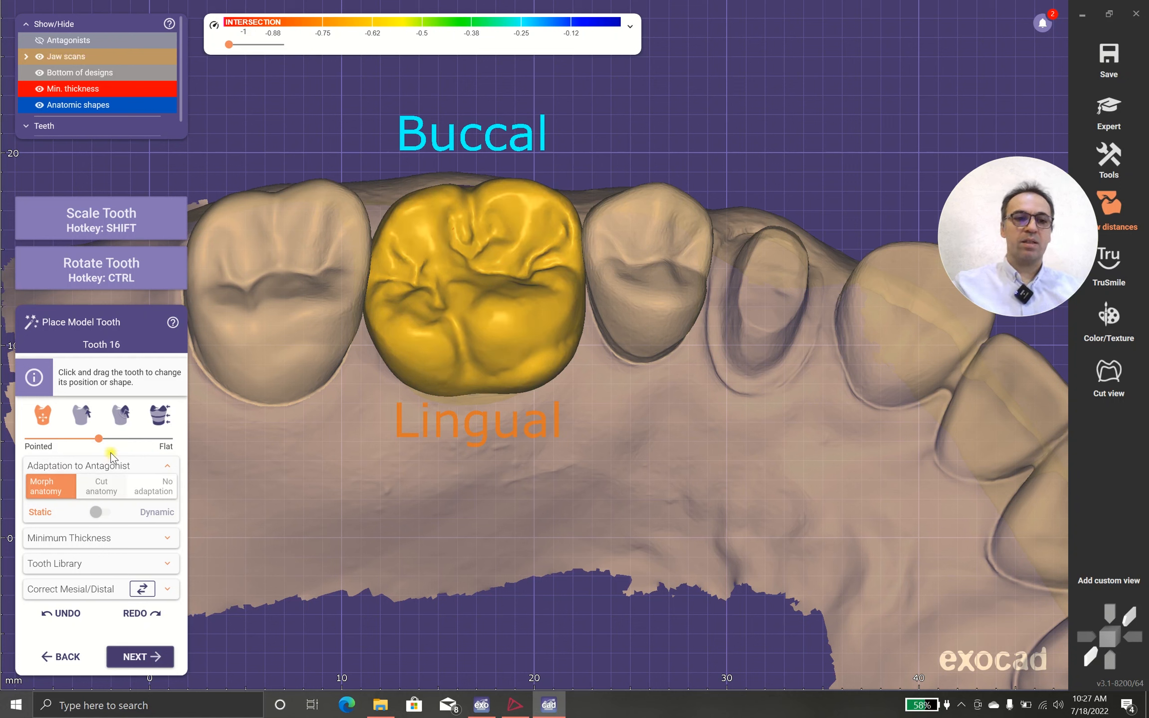
# Step: Try the fully pointed anatomy on the tooth 16 model, and set its anatomy to fully flat
pyautogui.click(101, 440)
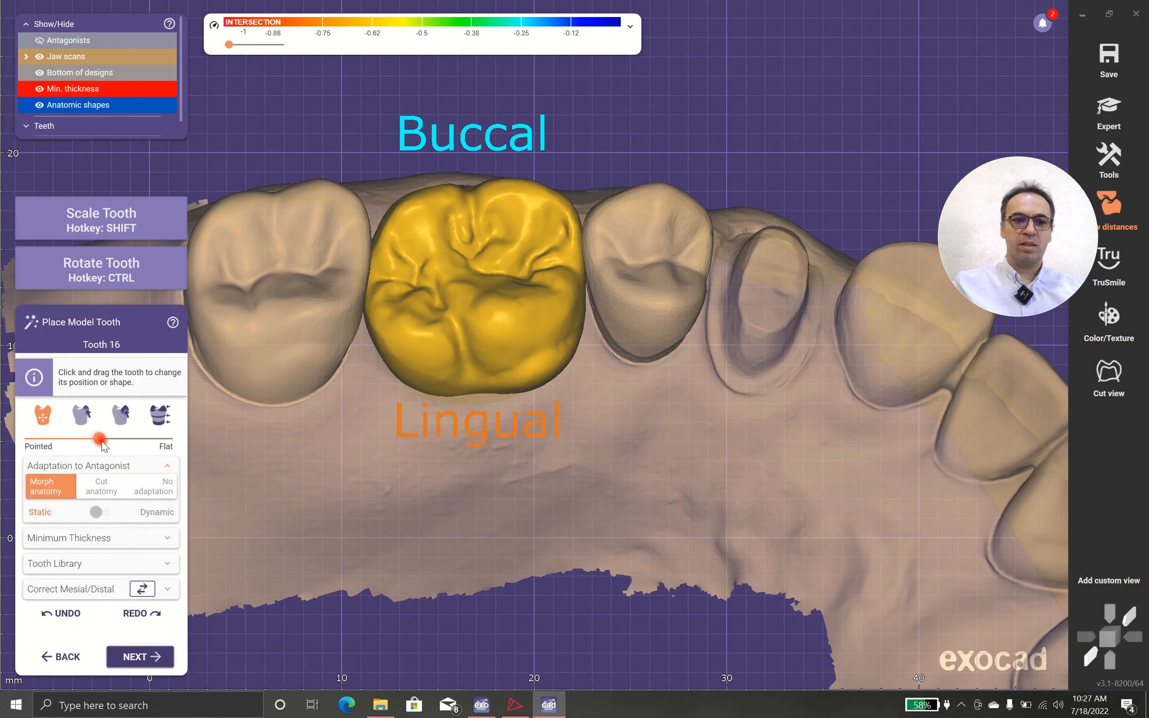
pyautogui.moveTo(116, 442); pyautogui.dragTo(2, 441)
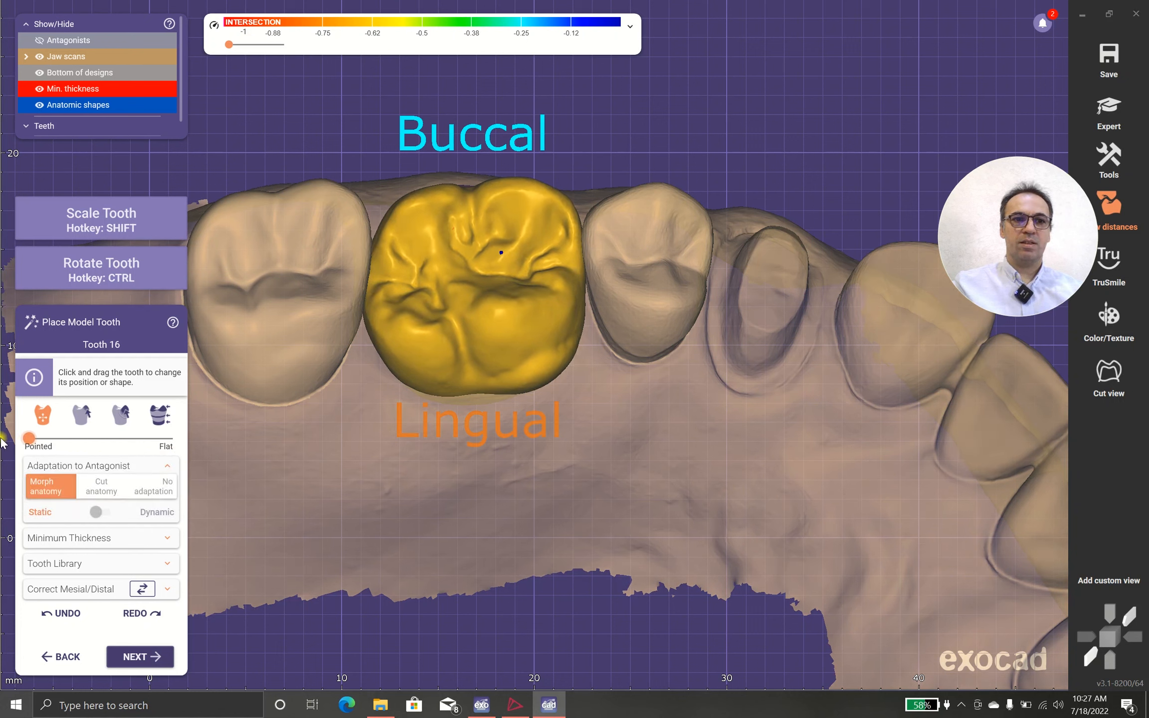
pyautogui.moveTo(130, 443); pyautogui.dragTo(255, 477)
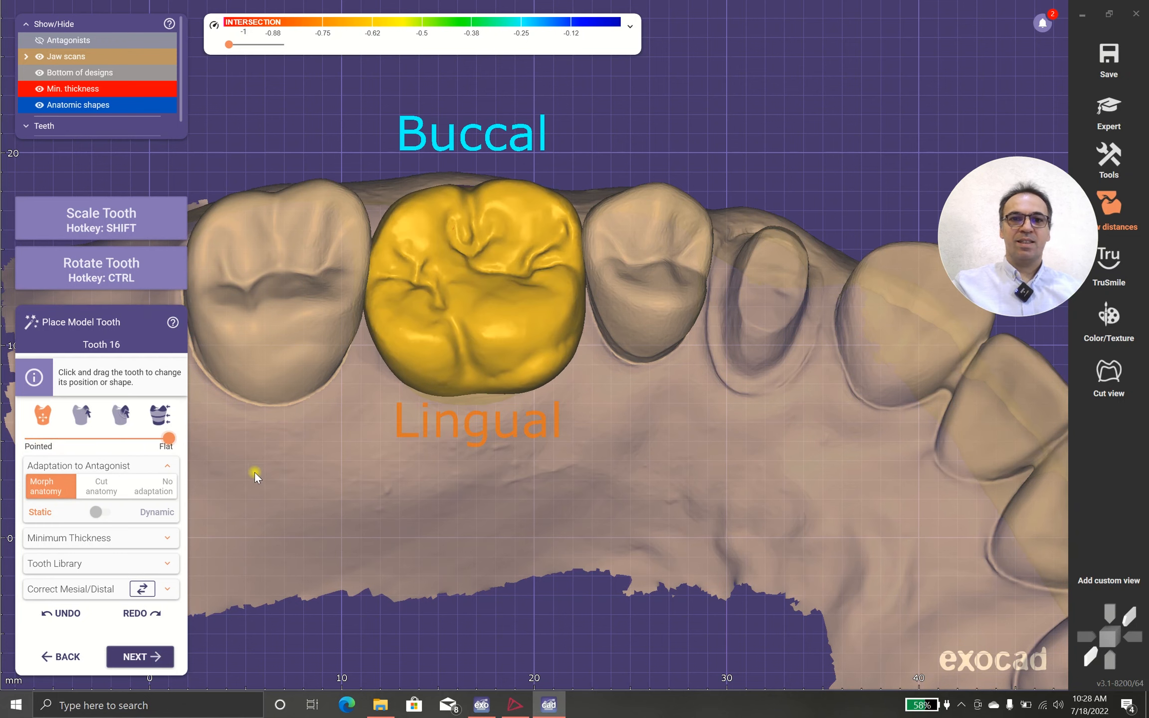
# Step: Switch the tooth 16 model to freeforming with the larger region of influence and face its buccal side
pyautogui.scroll(-4, 499, 398)
pyautogui.moveTo(499, 398)
pyautogui.mouseDown(button='right')
pyautogui.moveTo(446, 408)
pyautogui.moveTo(469, 436)
pyautogui.moveTo(461, 452)
pyautogui.moveTo(478, 439)
pyautogui.moveTo(467, 377)
pyautogui.moveTo(501, 422)
pyautogui.moveTo(499, 375)
pyautogui.moveTo(523, 413)
pyautogui.moveTo(529, 398)
pyautogui.moveTo(501, 399)
pyautogui.mouseUp(button='right')
pyautogui.press('ctrl')
pyautogui.scroll(3, 499, 375)
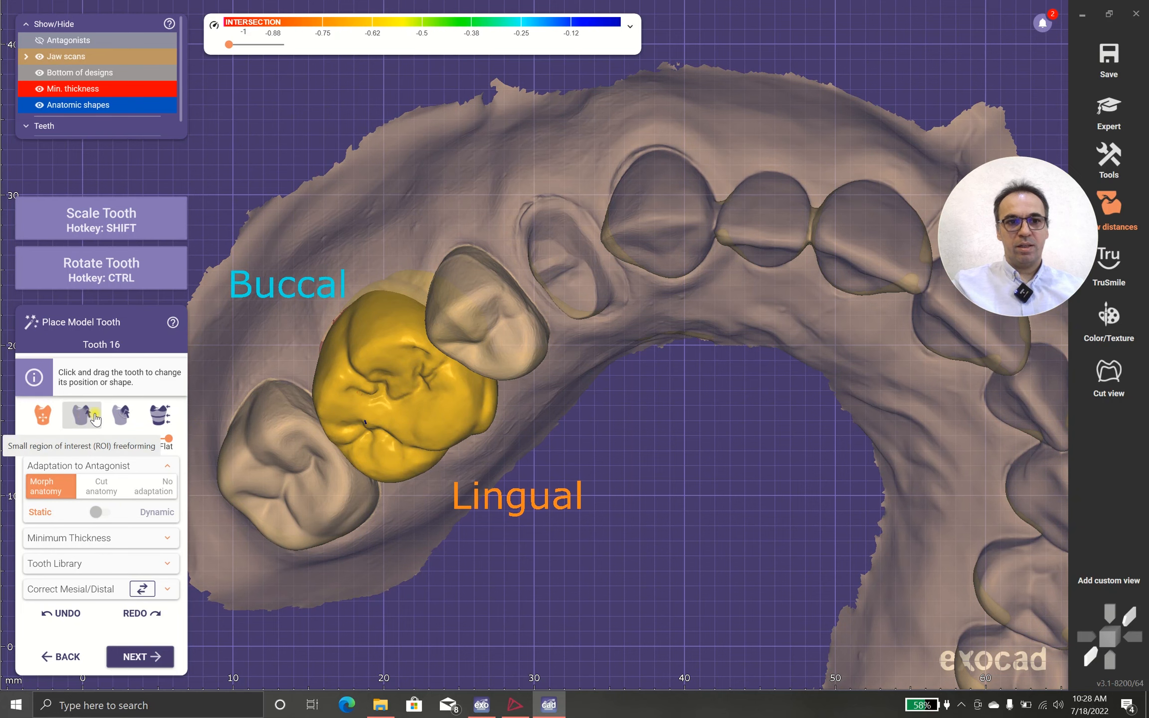
pyautogui.click(121, 413)
pyautogui.moveTo(305, 469); pyautogui.dragTo(622, 501, button='right')
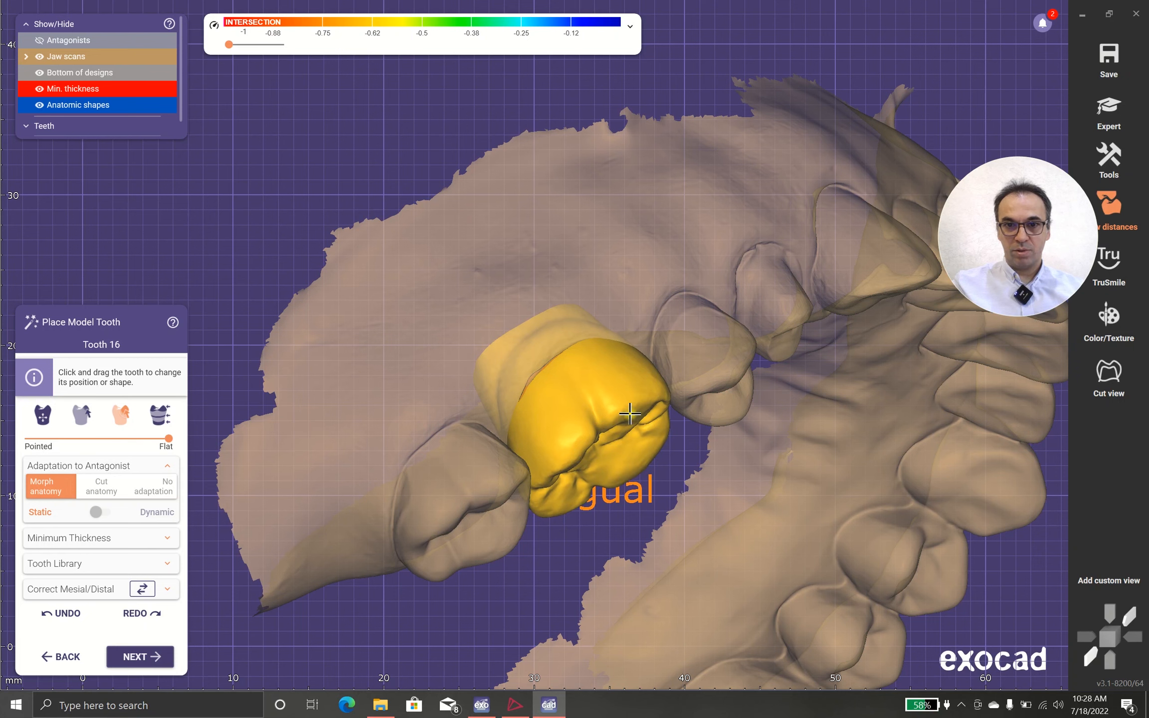
# Step: Show the antagonists to examine how the tooth 16 model meets the opposing teeth, and hide them again
pyautogui.click(38, 40)
pyautogui.moveTo(435, 378); pyautogui.dragTo(424, 279, button='right')
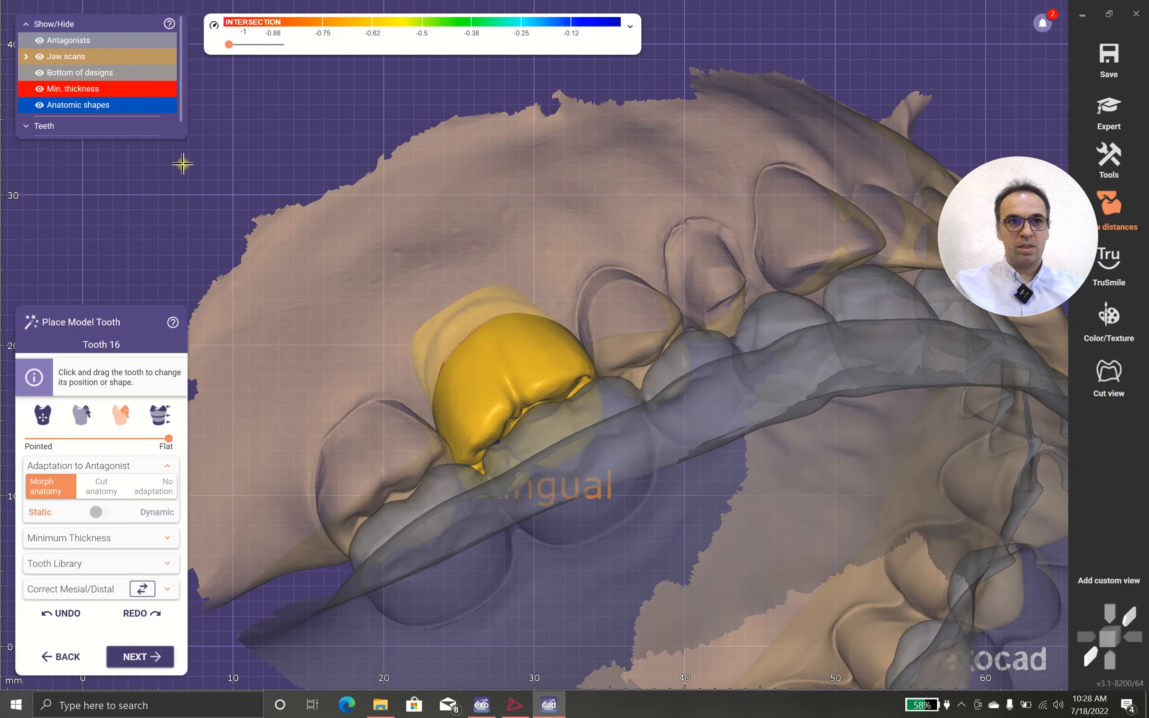
pyautogui.click(39, 41)
pyautogui.moveTo(326, 415); pyautogui.dragTo(330, 413, button='right')
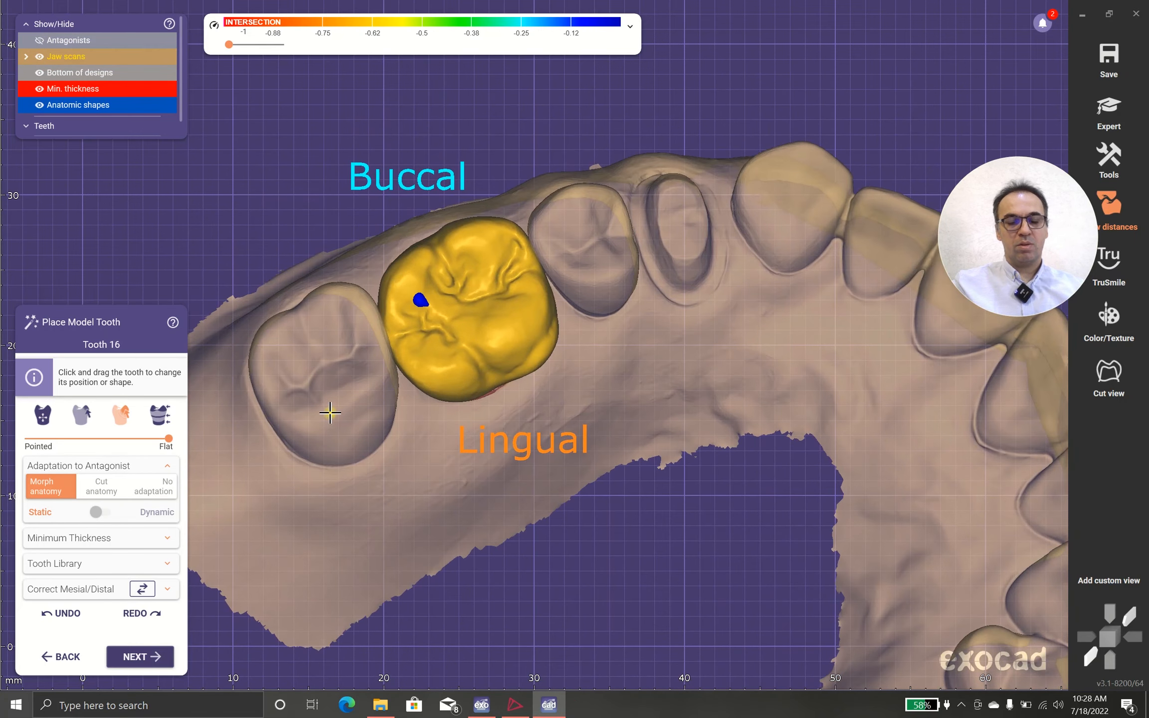
# Step: Reshape the occlusal and cervical areas of the tooth 16 model with free-forming of tooth parts
pyautogui.click(163, 419)
pyautogui.moveTo(490, 532); pyautogui.dragTo(495, 541, button='right')
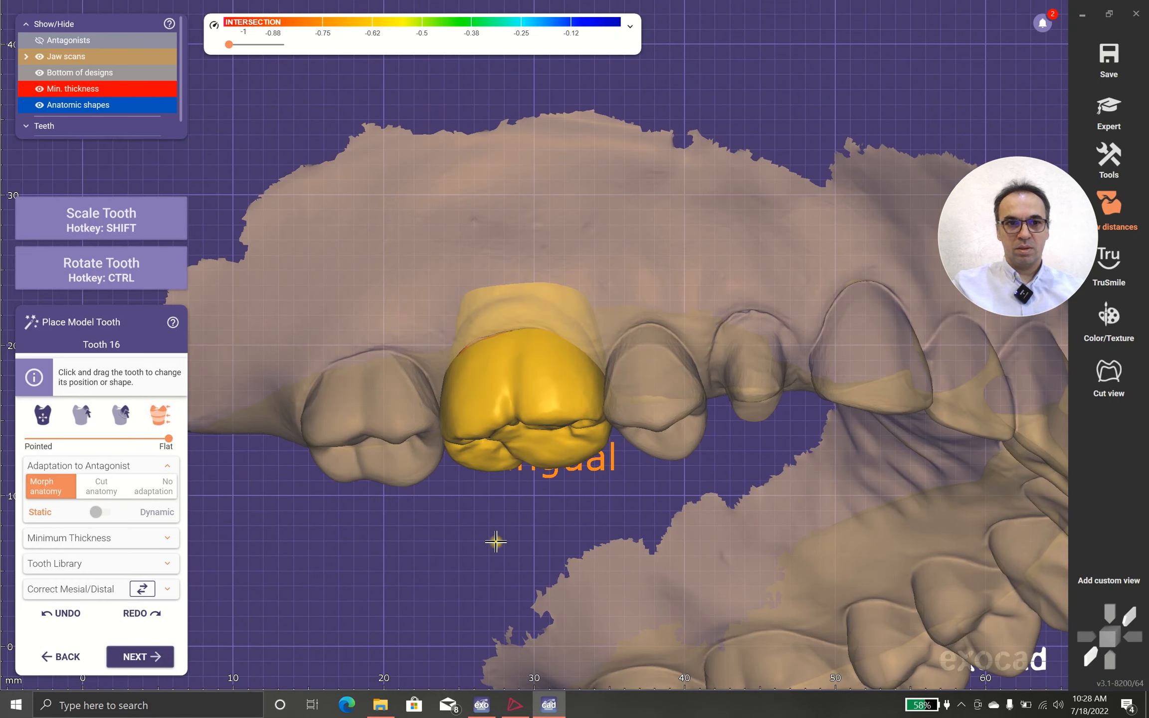
pyautogui.moveTo(555, 424); pyautogui.dragTo(558, 475)
pyautogui.moveTo(569, 492); pyautogui.dragTo(568, 495, button='right')
pyautogui.moveTo(546, 283); pyautogui.dragTo(547, 278)
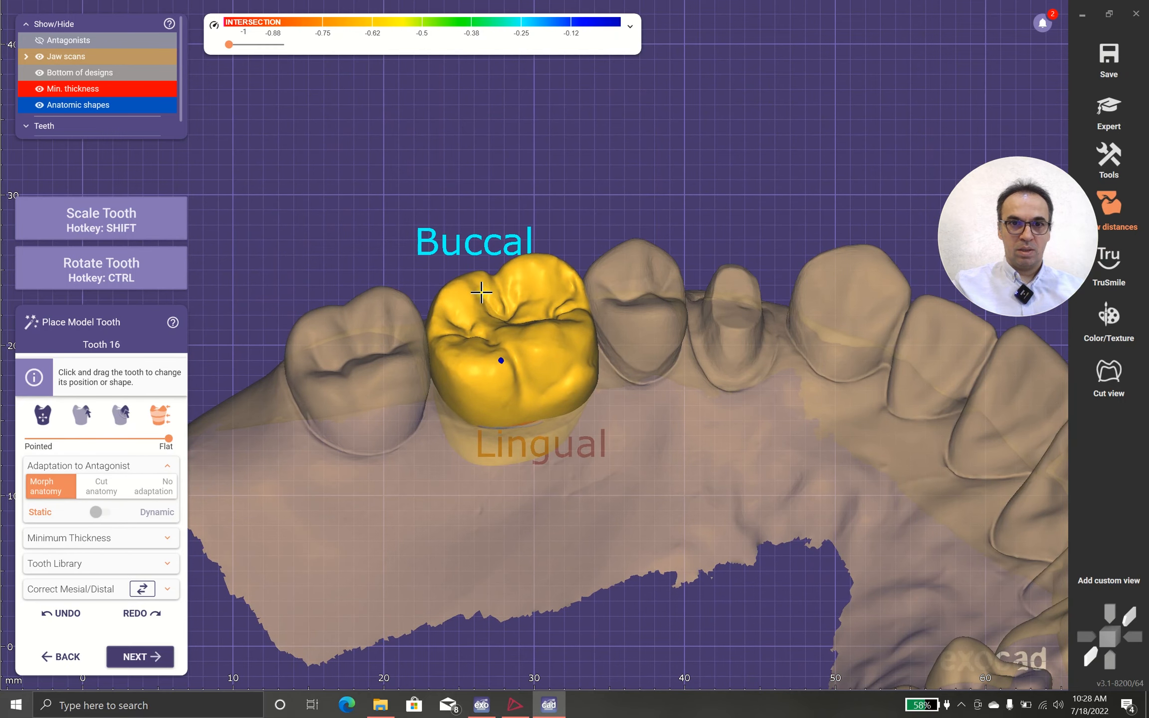
pyautogui.moveTo(481, 290); pyautogui.dragTo(233, 464, button='right')
pyautogui.moveTo(392, 473); pyautogui.dragTo(393, 480, button='right')
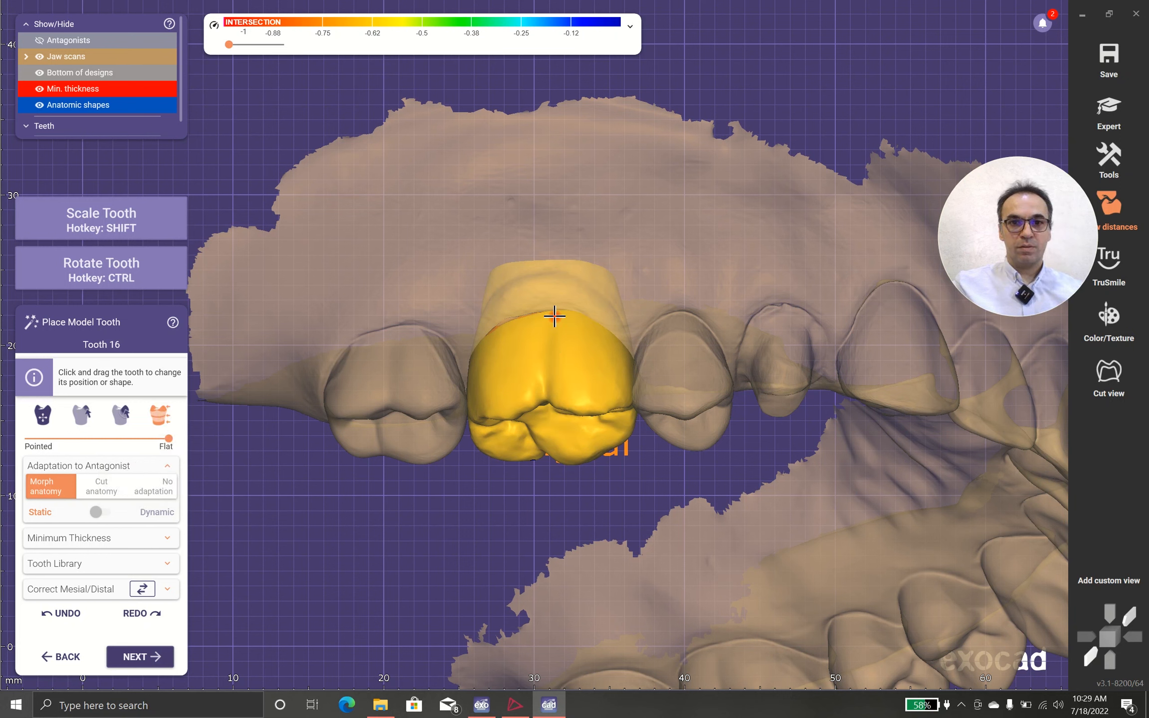
pyautogui.moveTo(555, 316); pyautogui.dragTo(551, 319)
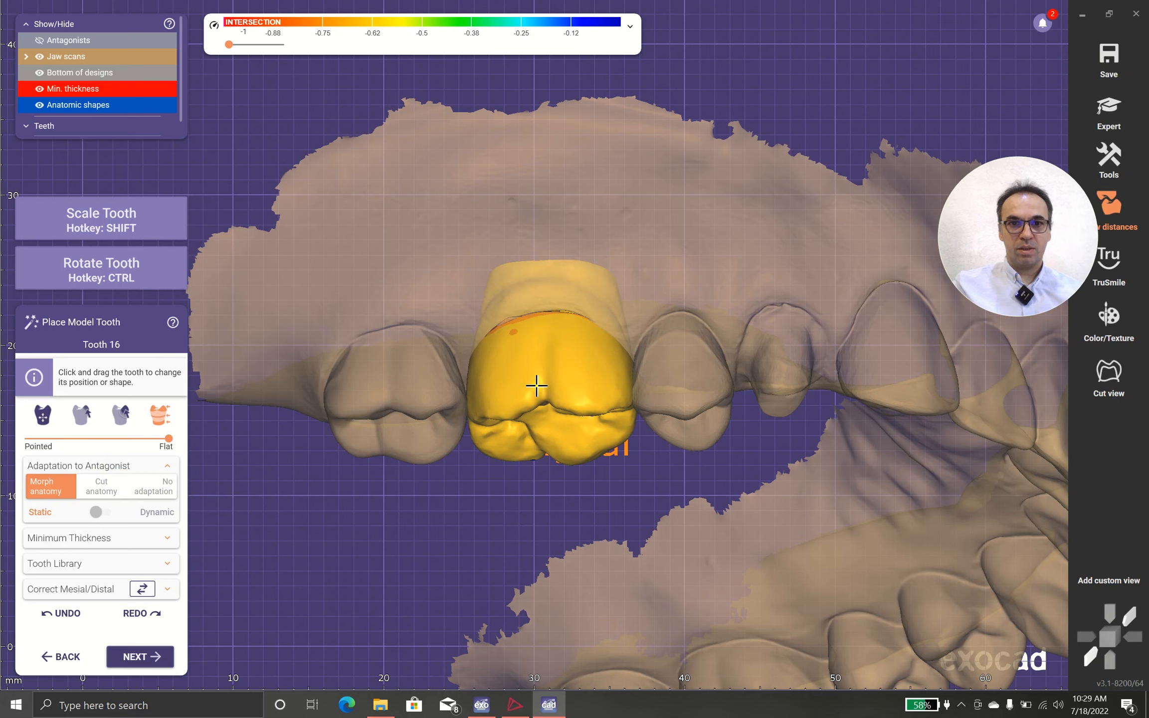